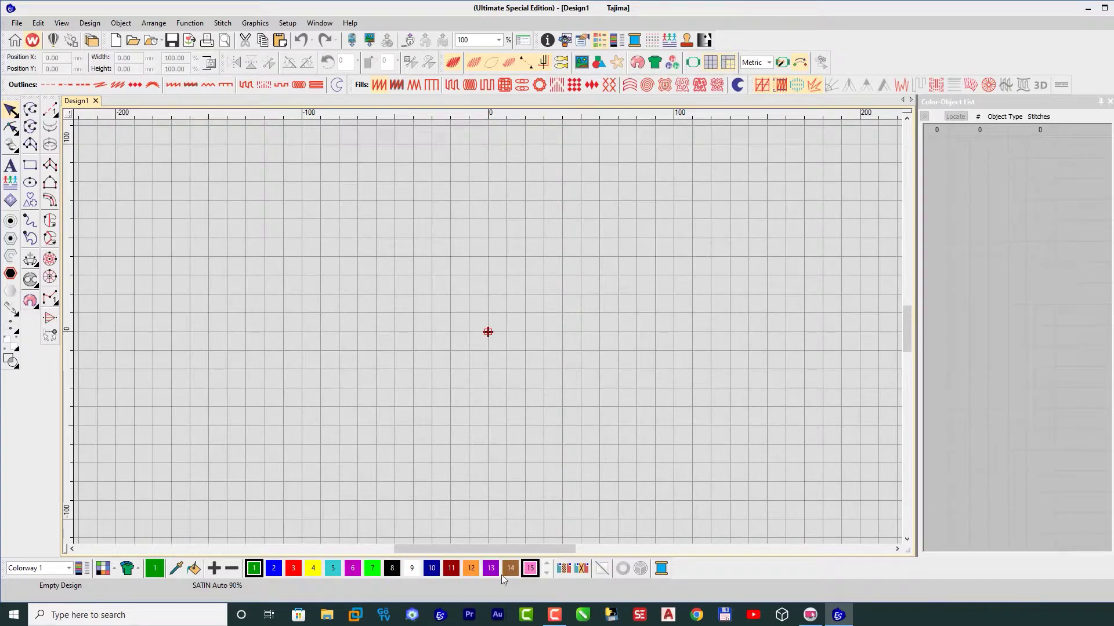
Draw an open Run stitch line near the design's upper edge with straight segments leading into wavy curves, about 214 mm wide and 22 mm high
click(47, 85)
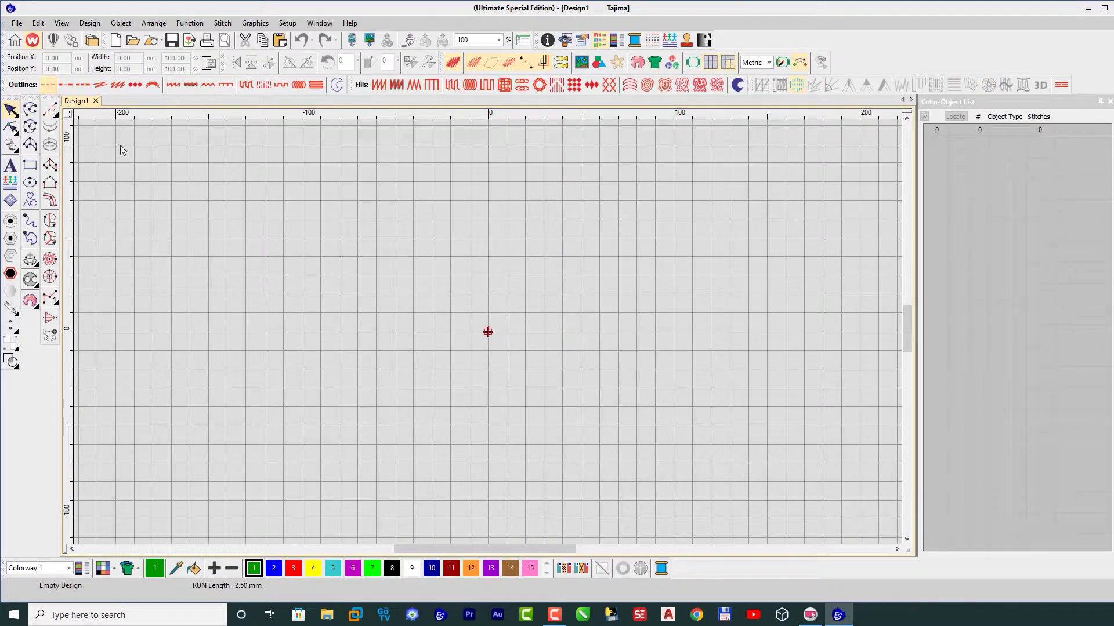
click(50, 110)
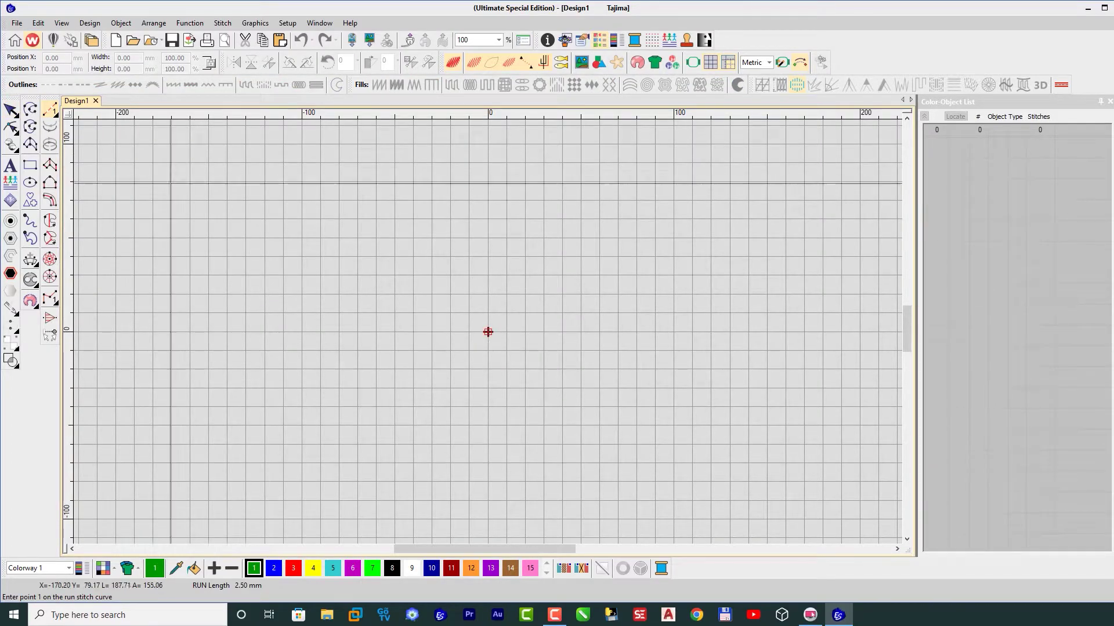
click(170, 184)
click(203, 149)
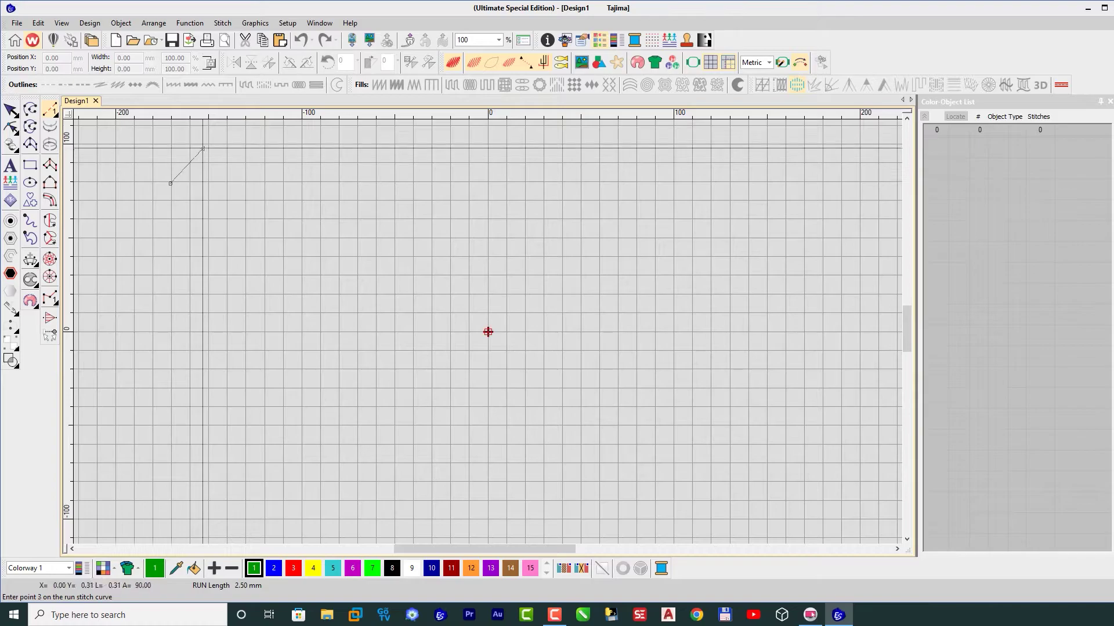
click(261, 187)
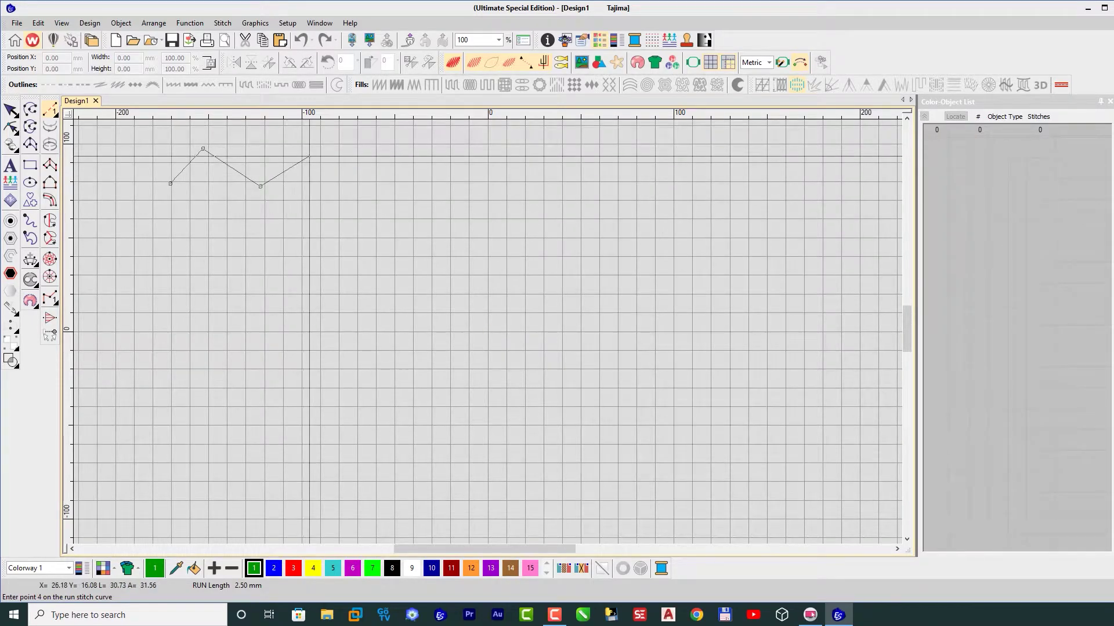
right_click(317, 149)
click(377, 185)
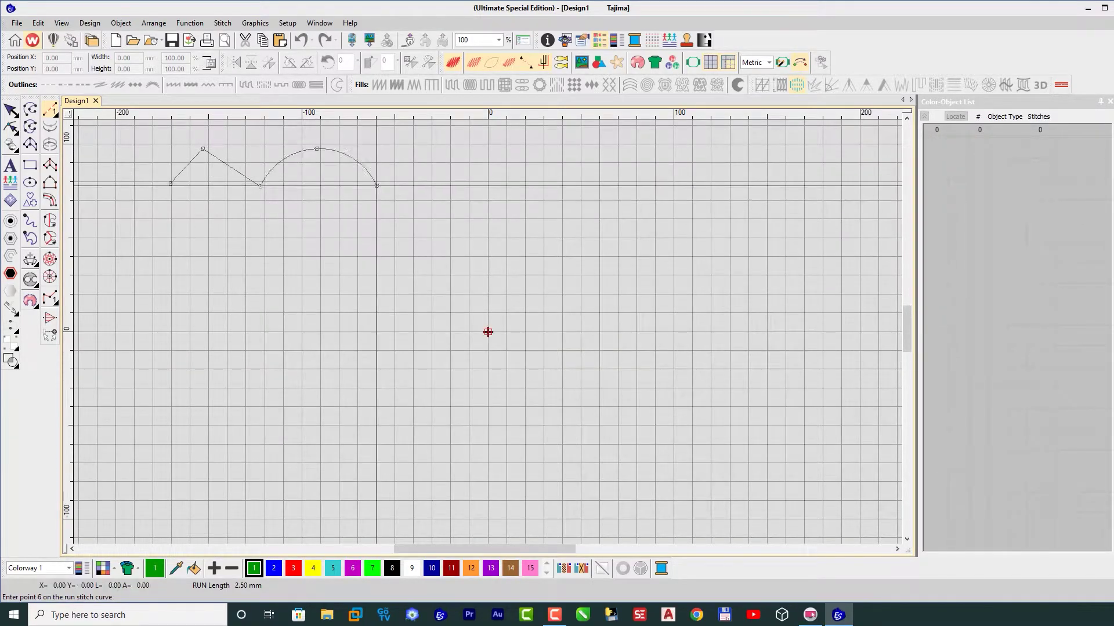
right_click(451, 147)
click(500, 187)
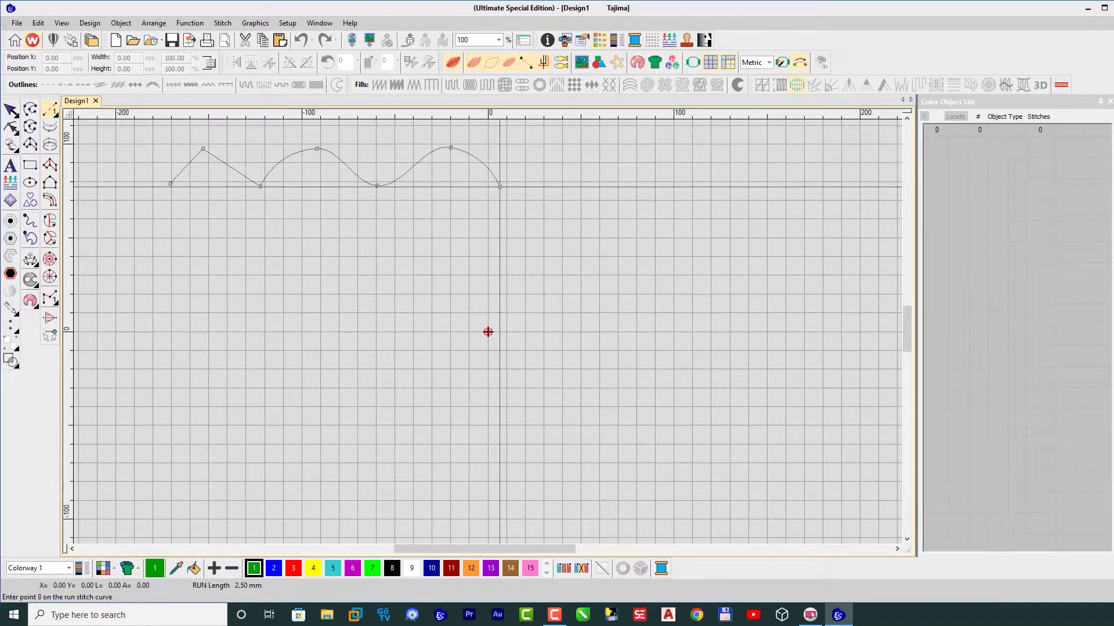
right_click(568, 150)
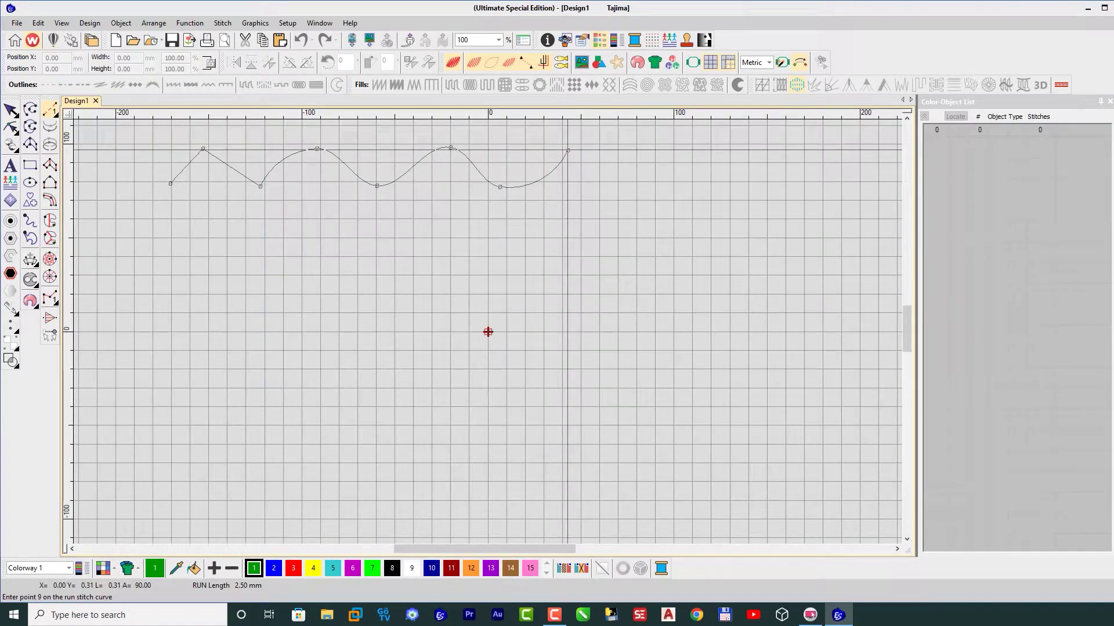
key(Return)
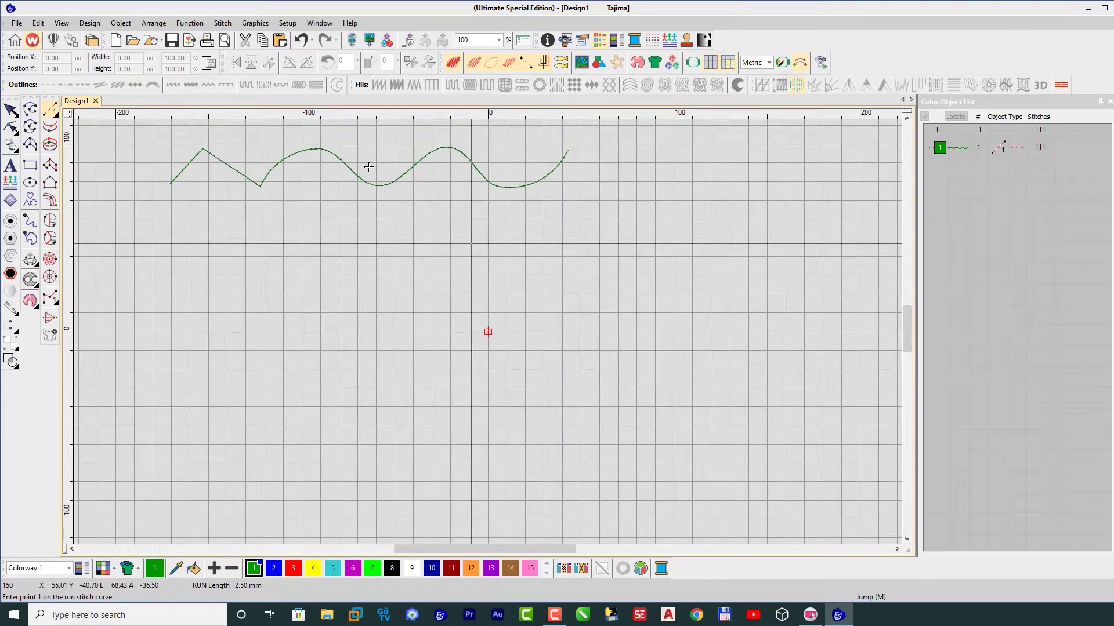
key(Escape)
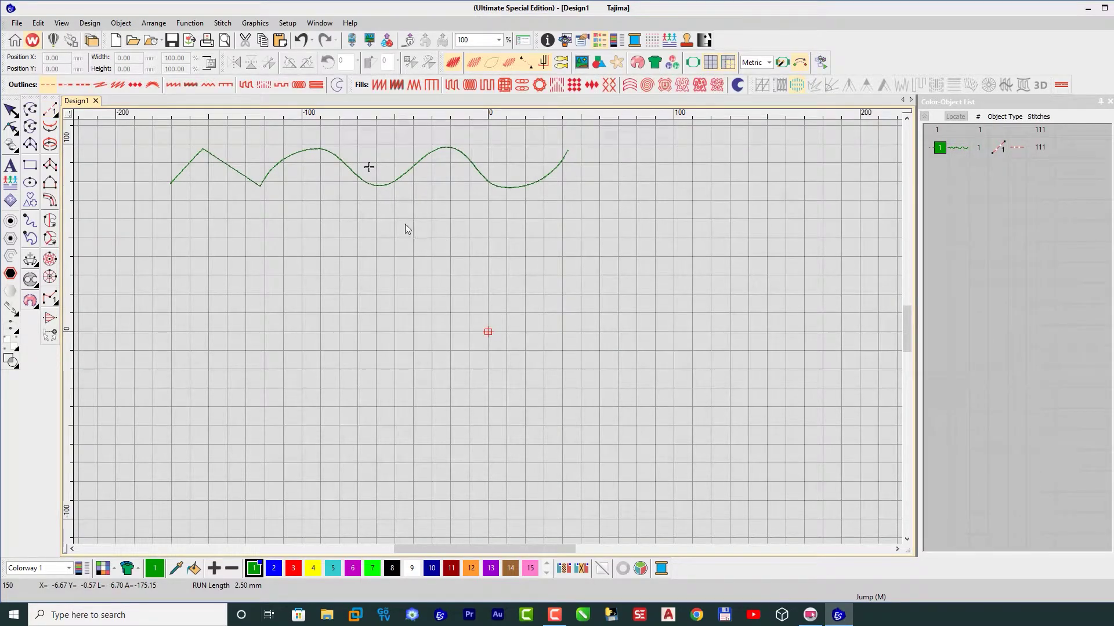
Select the wavy line and try the Sculpture Run, Triple Run, Stemstitch, Motif Run and String outline types on it
click(374, 184)
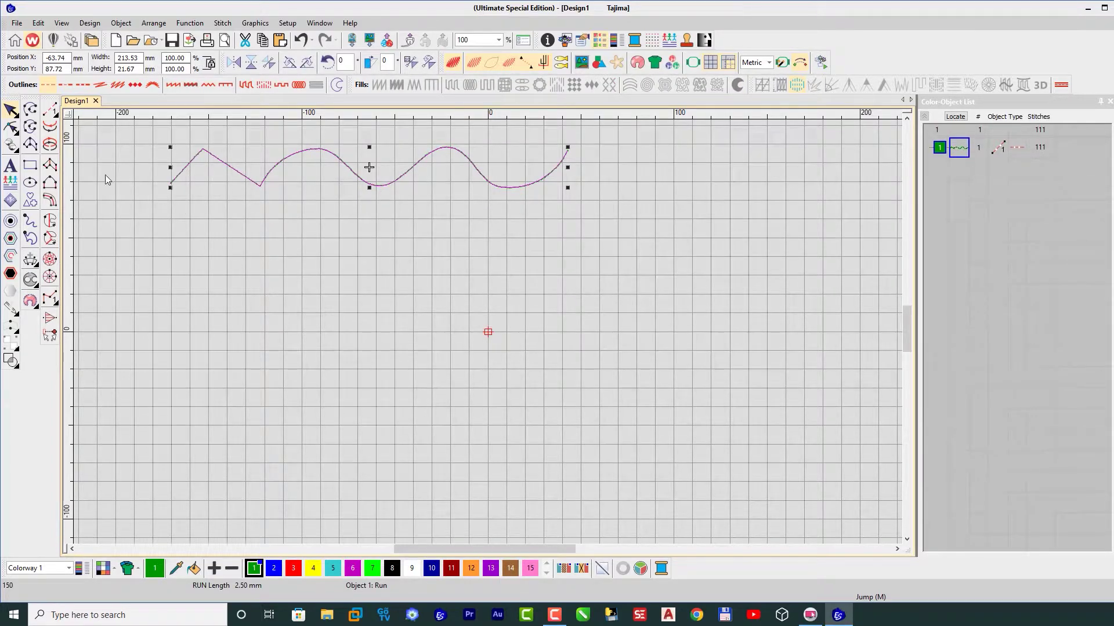
click(67, 89)
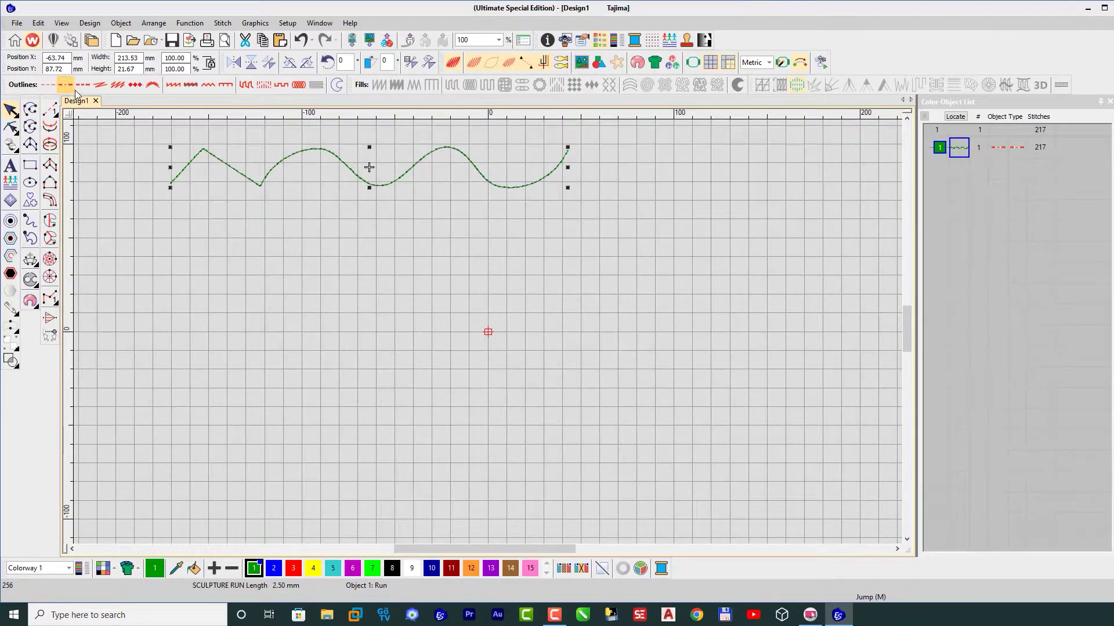
click(81, 87)
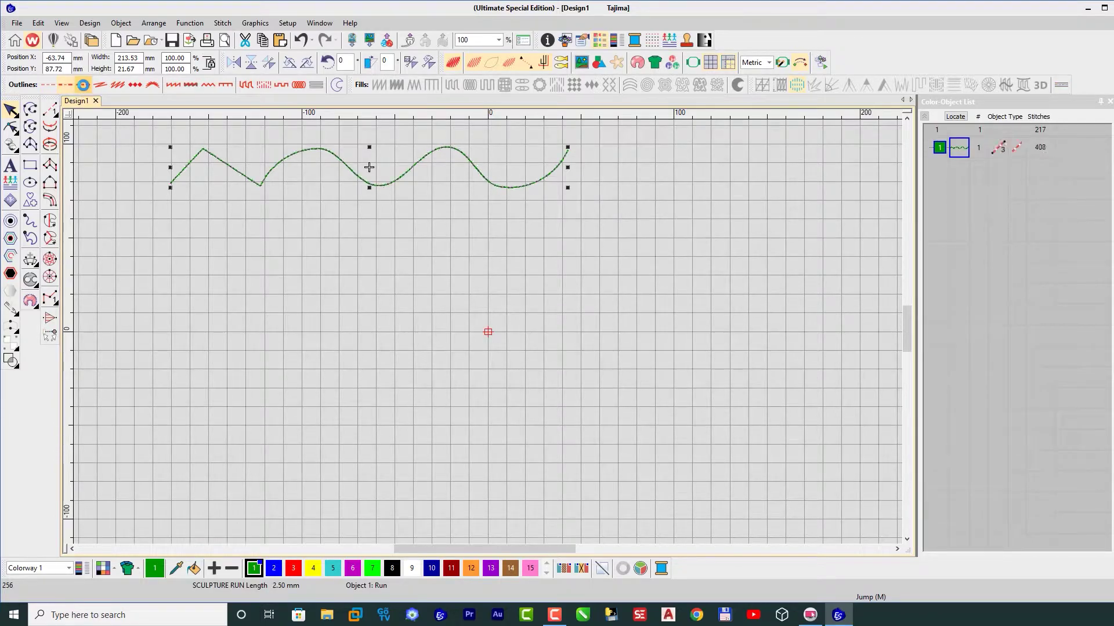
click(118, 88)
click(119, 86)
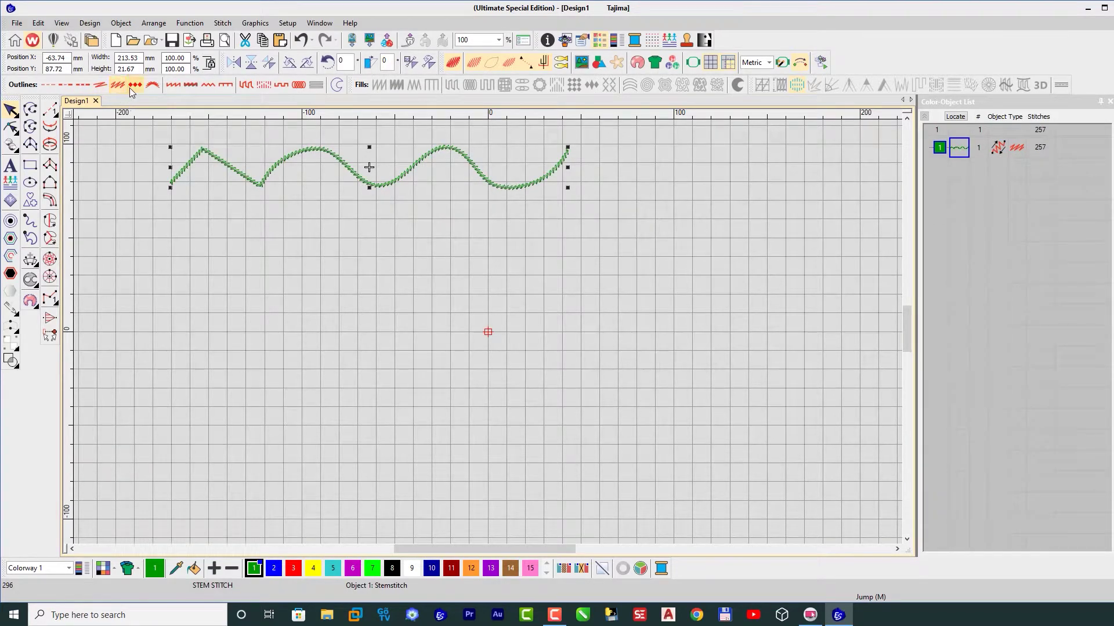
click(133, 88)
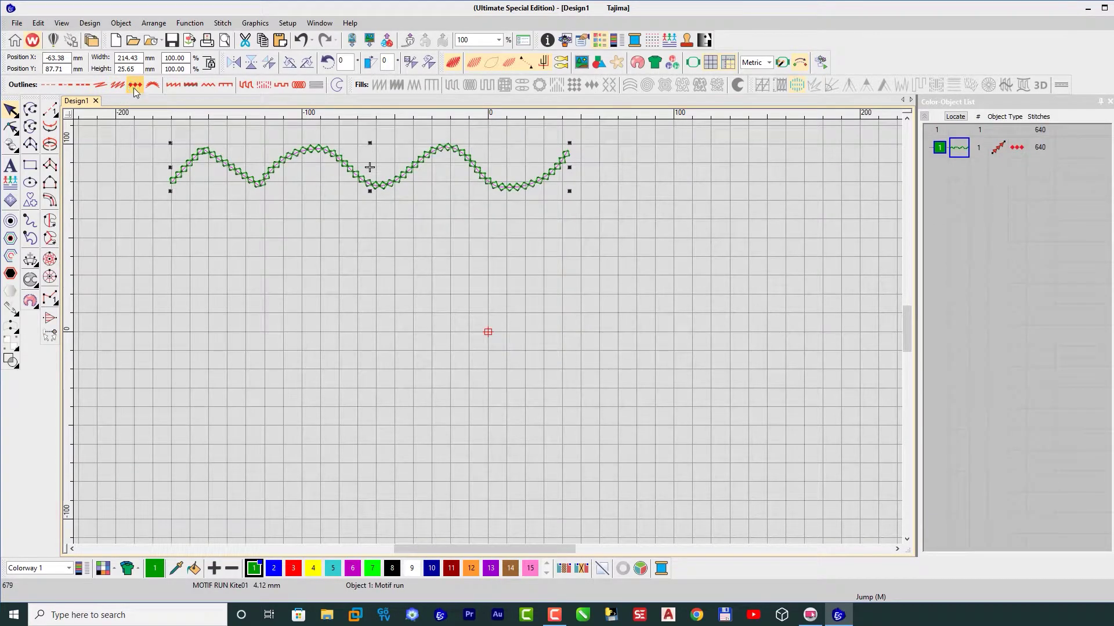
click(153, 86)
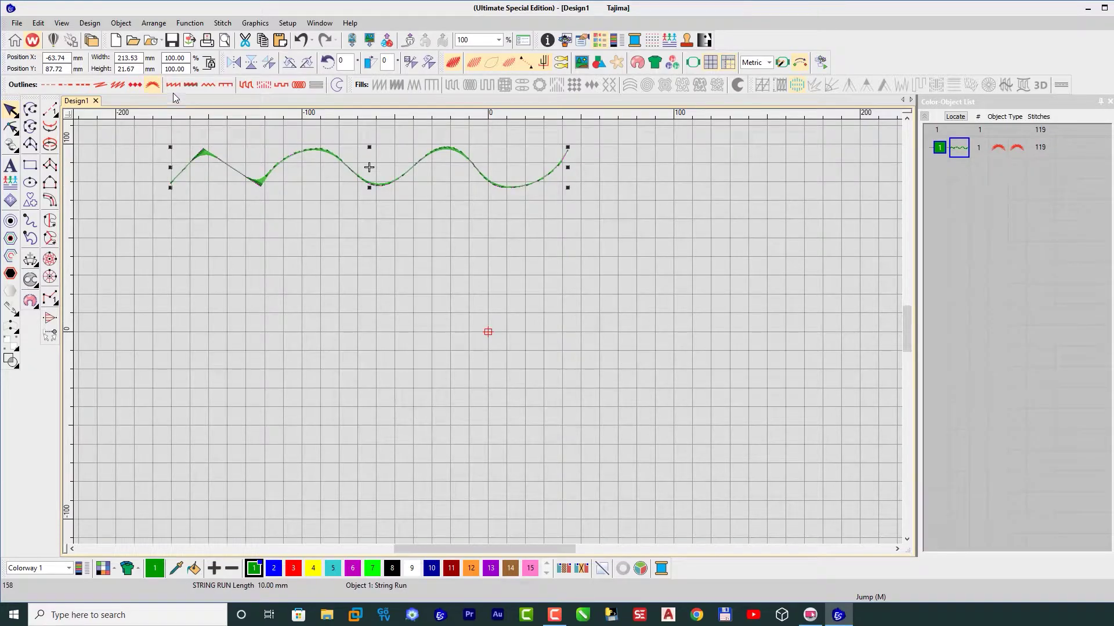
Try the Satin, Satin Raised, Zigzag and E Stitch outline types on the wavy line
click(175, 89)
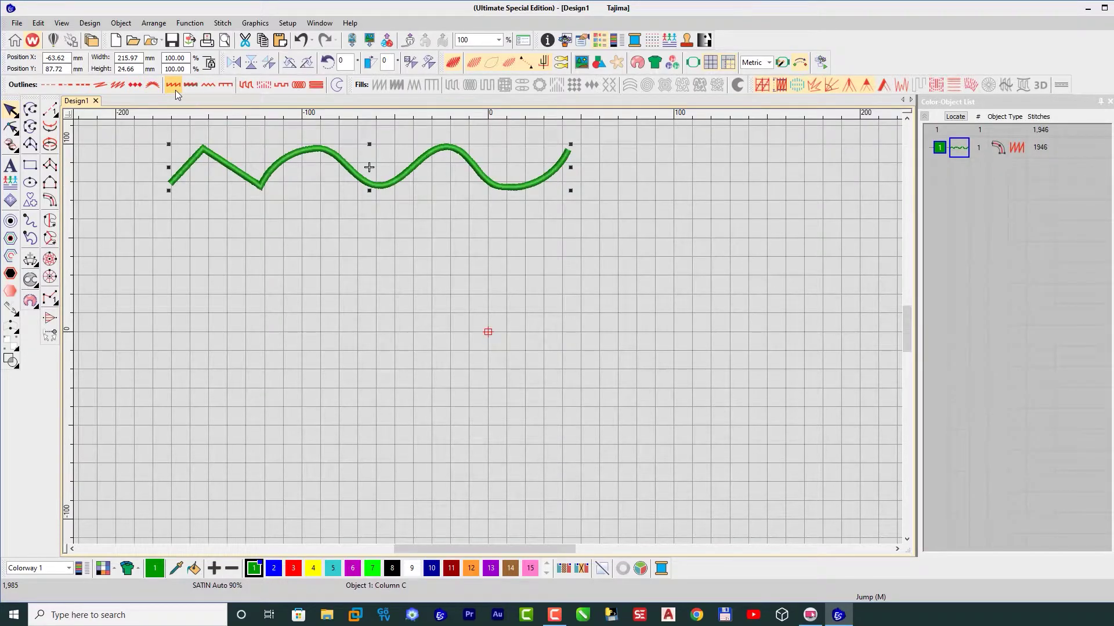
click(191, 86)
click(207, 87)
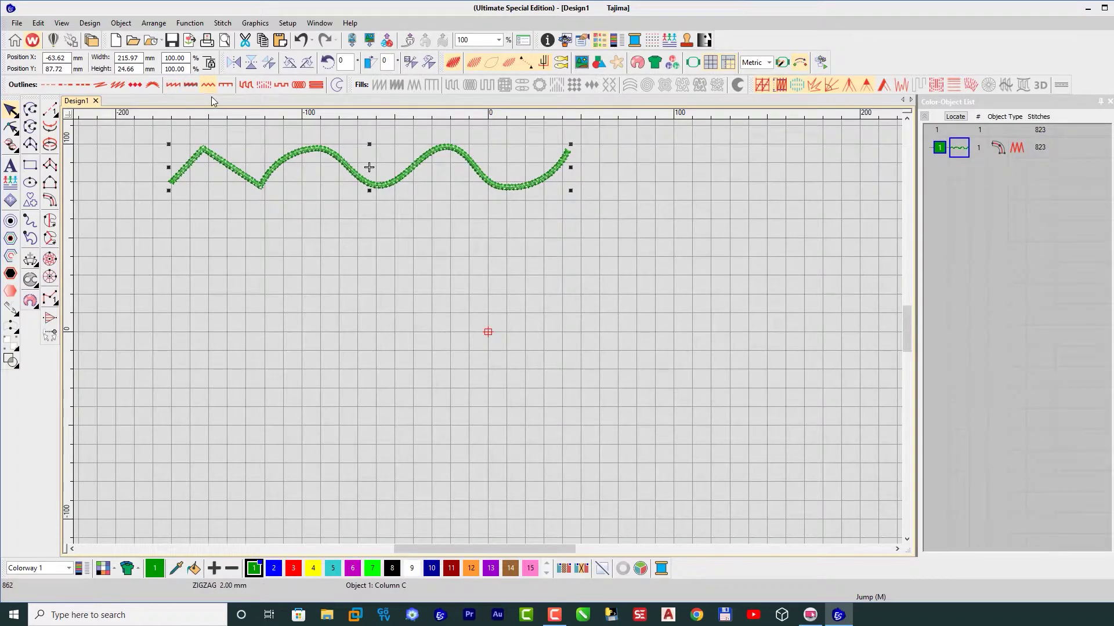
click(227, 85)
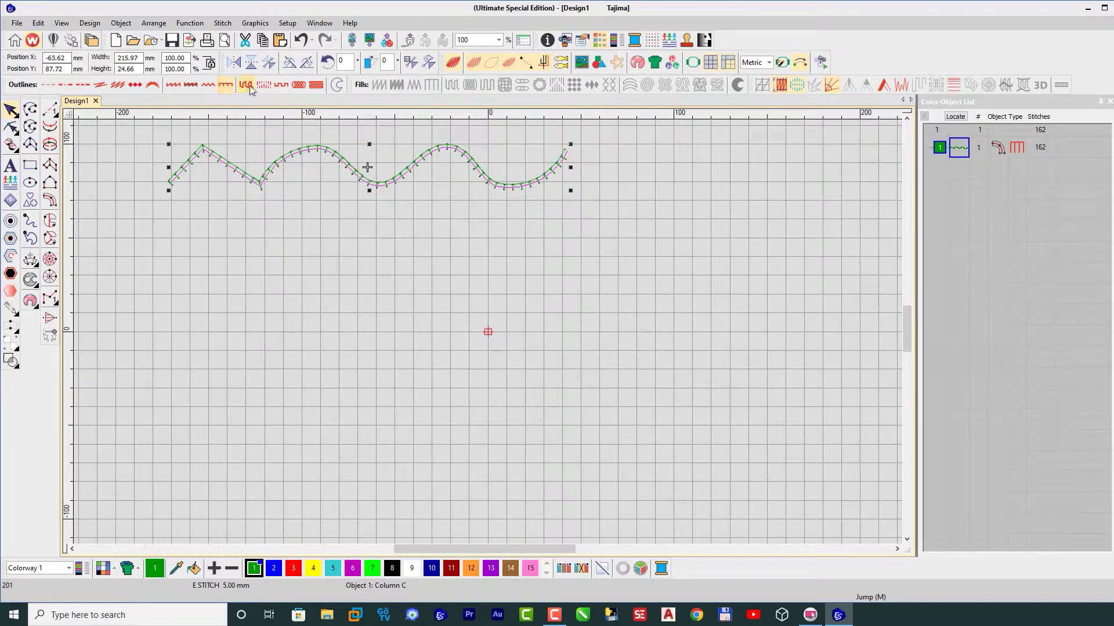
Try the Tatami, Program Split, Square, Coil and Contour outline types on the wavy line
click(247, 85)
click(265, 86)
click(283, 85)
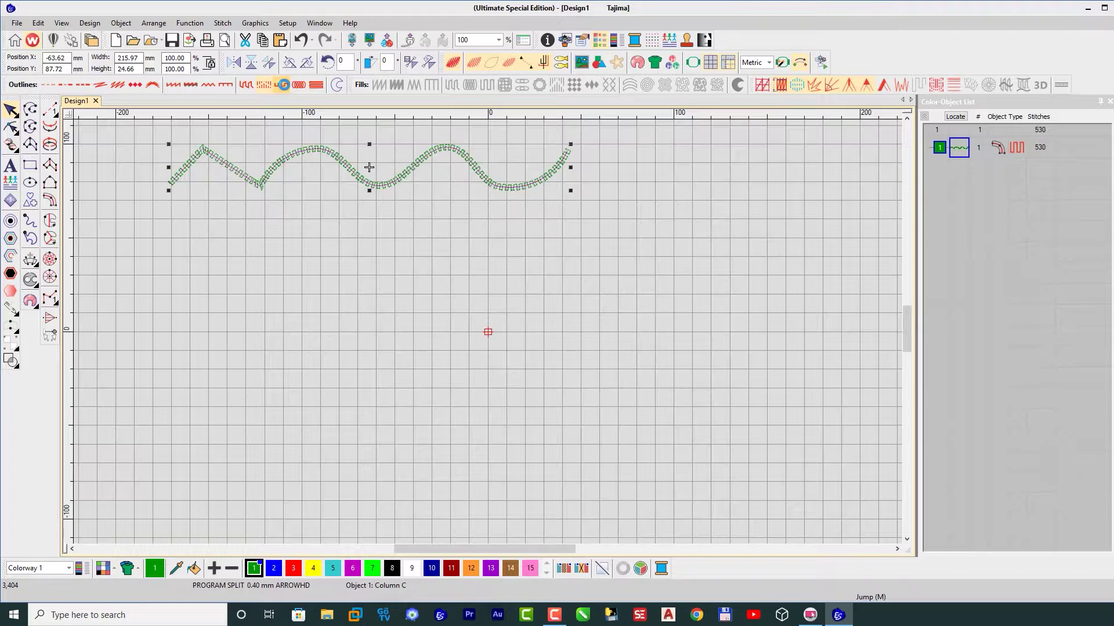
click(299, 85)
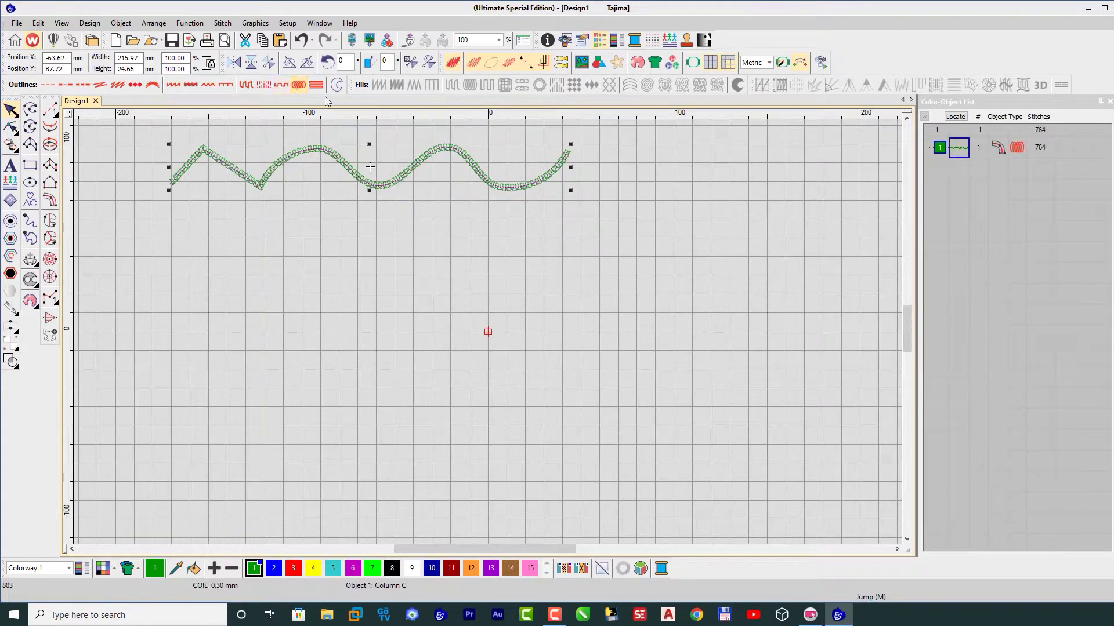
click(317, 85)
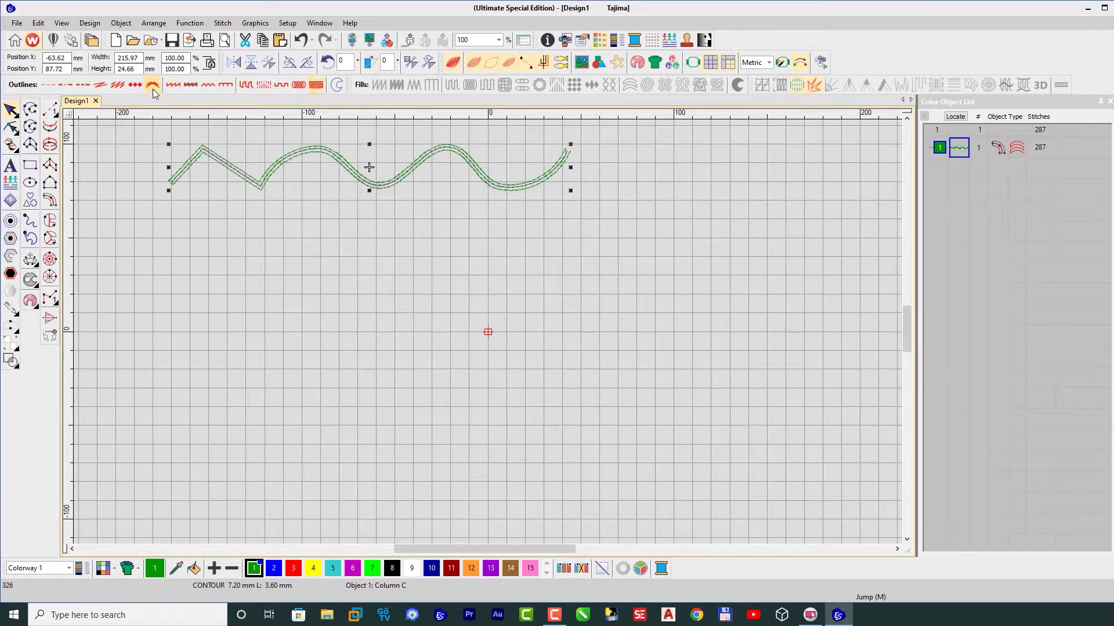
Change the wavy line's outline to Motif Run and its thread colour to blue (colour 2)
click(134, 84)
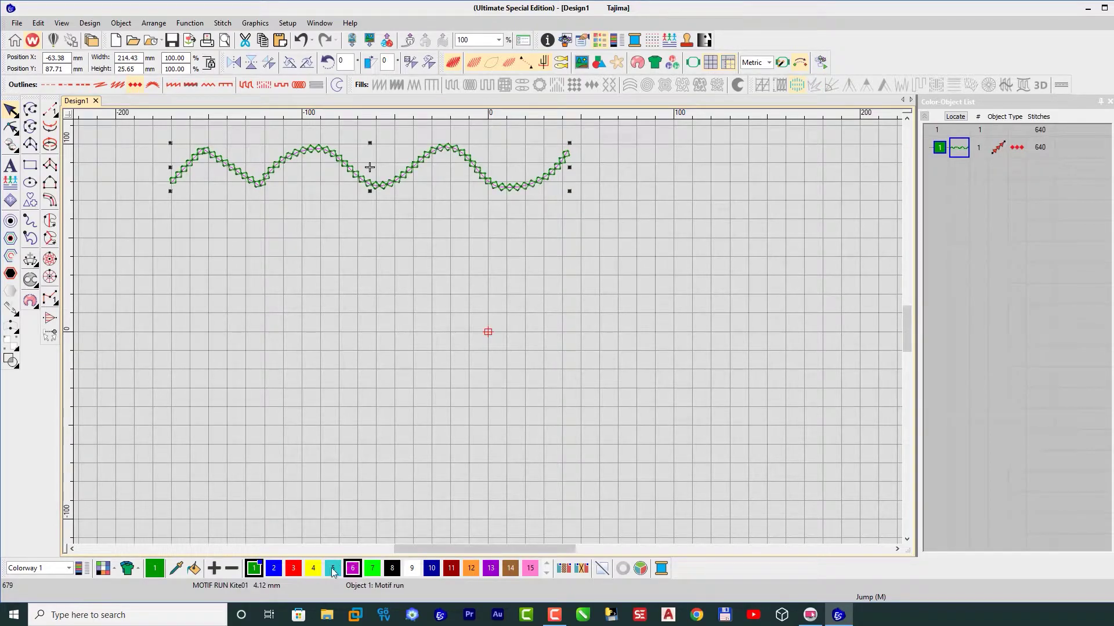
click(275, 569)
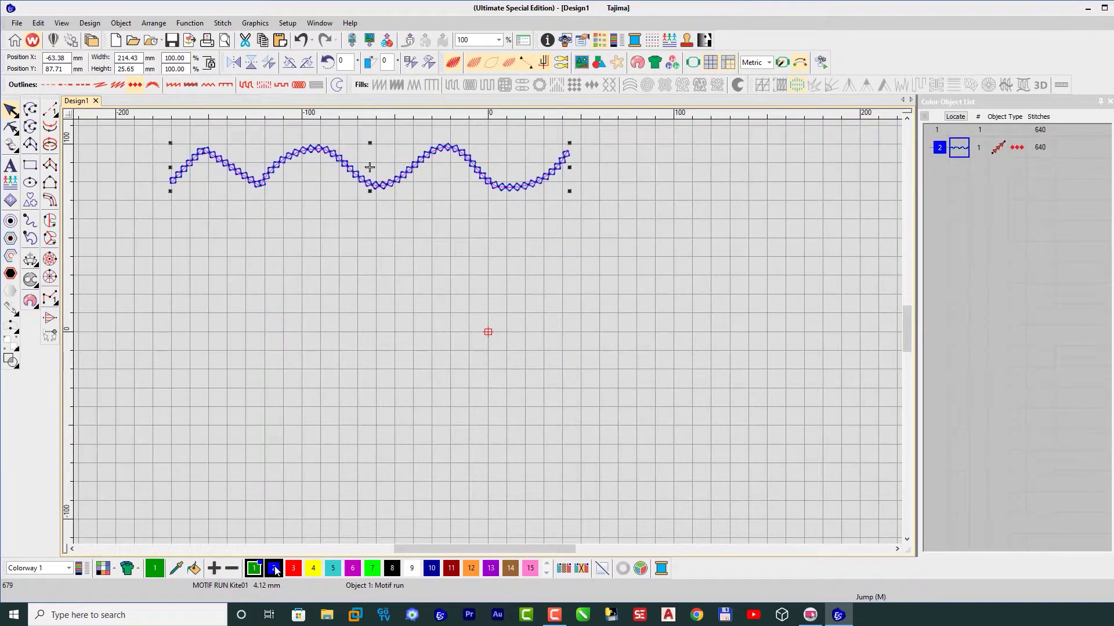
Stretch the wavy line to about 255 mm wide and move it down by about 16 mm
drag(571, 168, 645, 167)
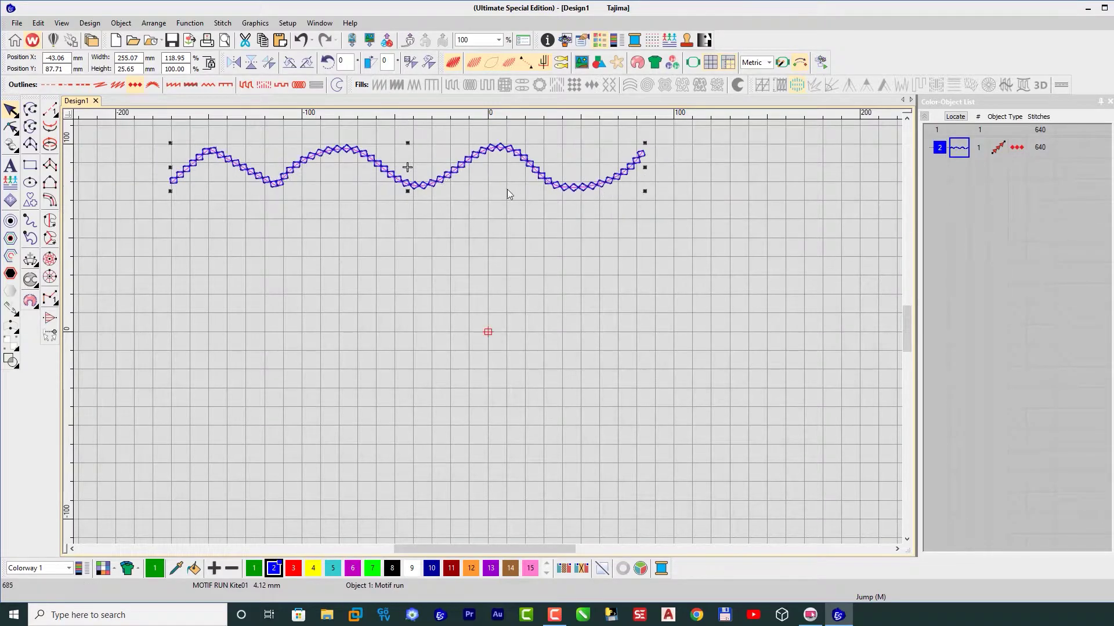
drag(407, 182, 405, 208)
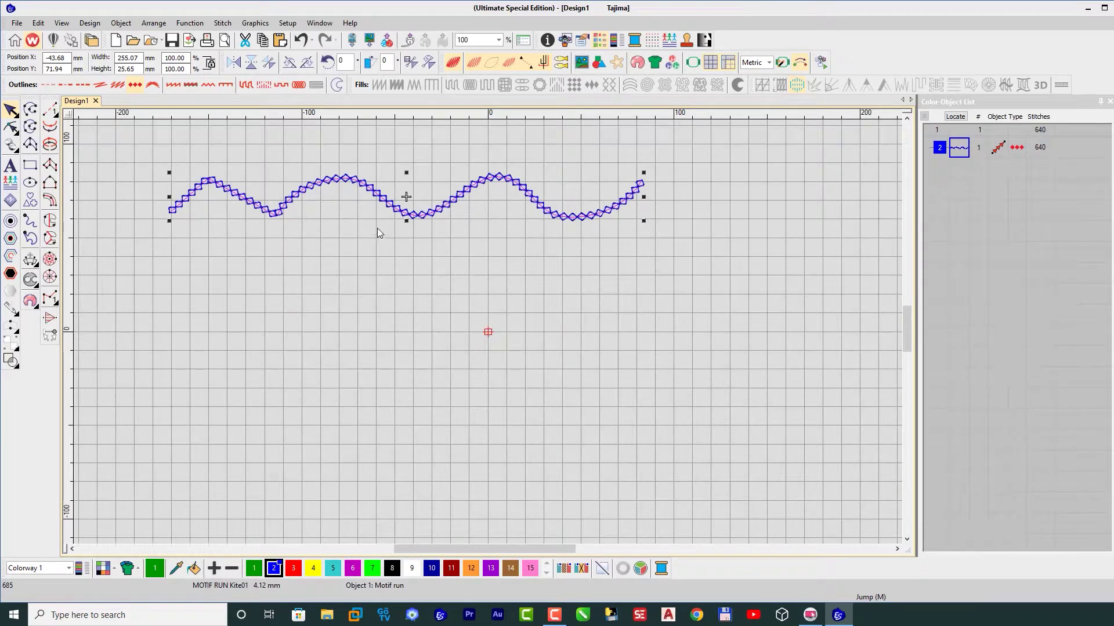
Reshape the wavy line by lowering the points at its sharp first valley and the rounded valley beside it
click(11, 128)
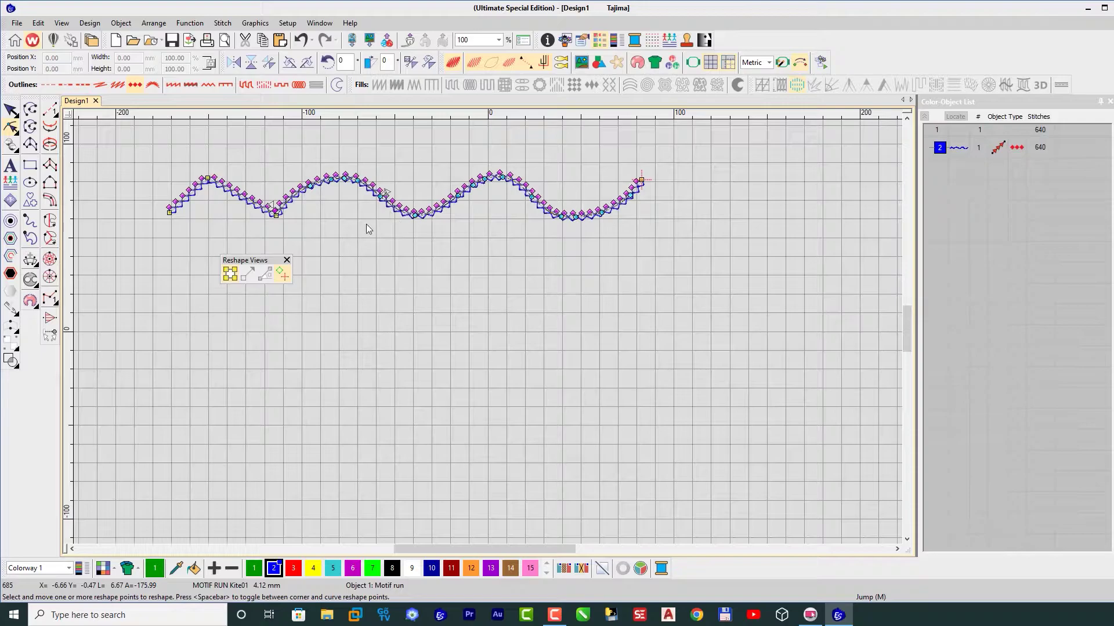
drag(276, 216, 276, 232)
click(312, 247)
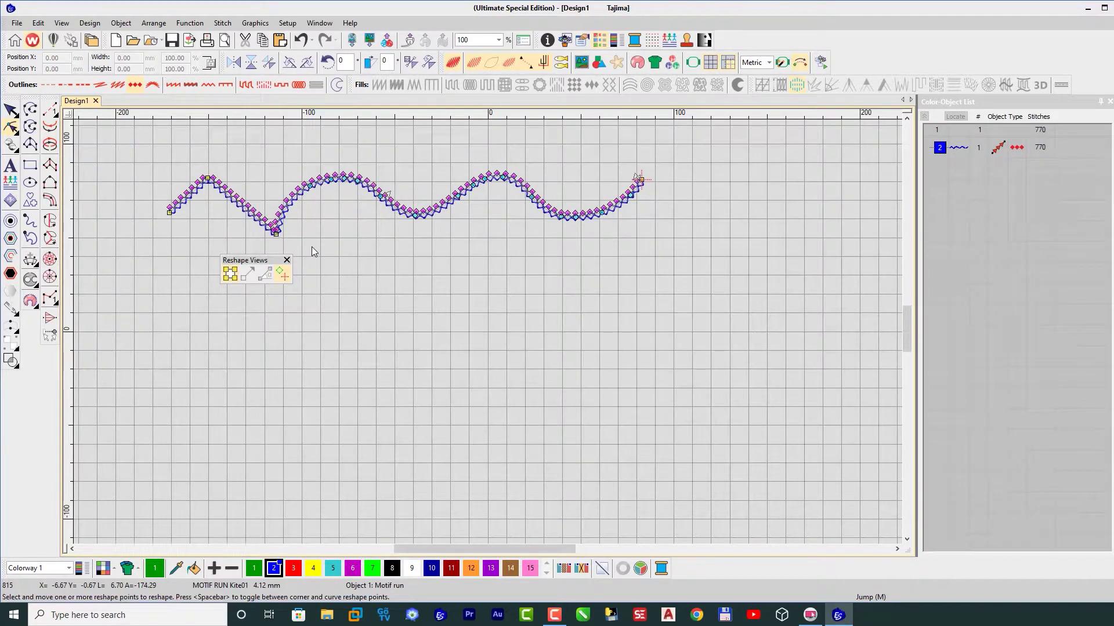
click(414, 215)
drag(413, 216, 414, 237)
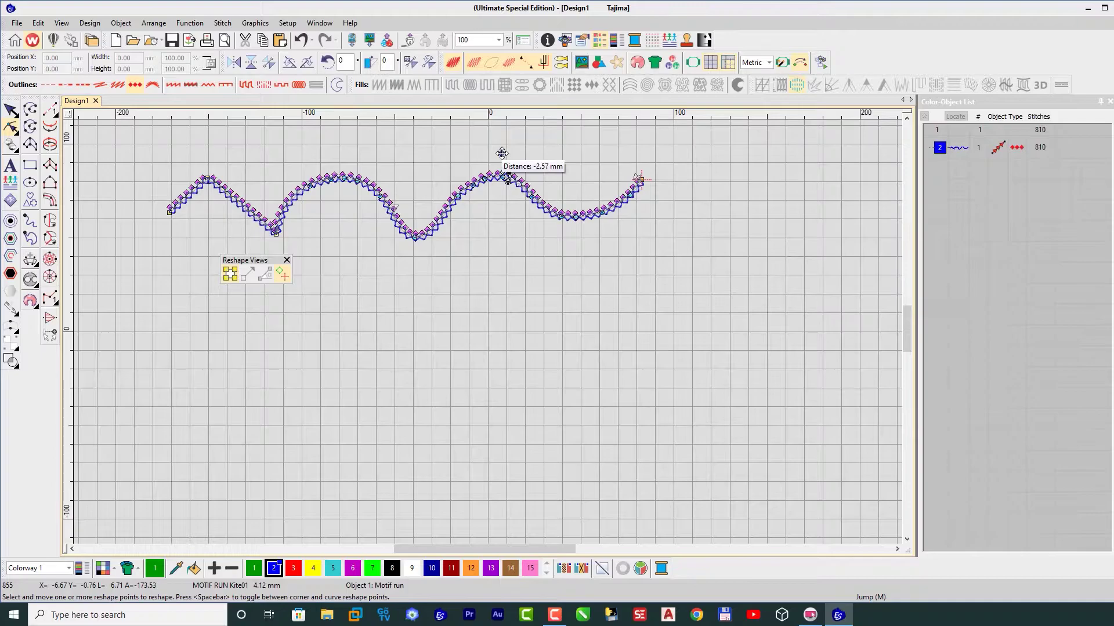
Try to reshape the wavy line's last crest by pulling a point on it downward, then undo that move
click(501, 174)
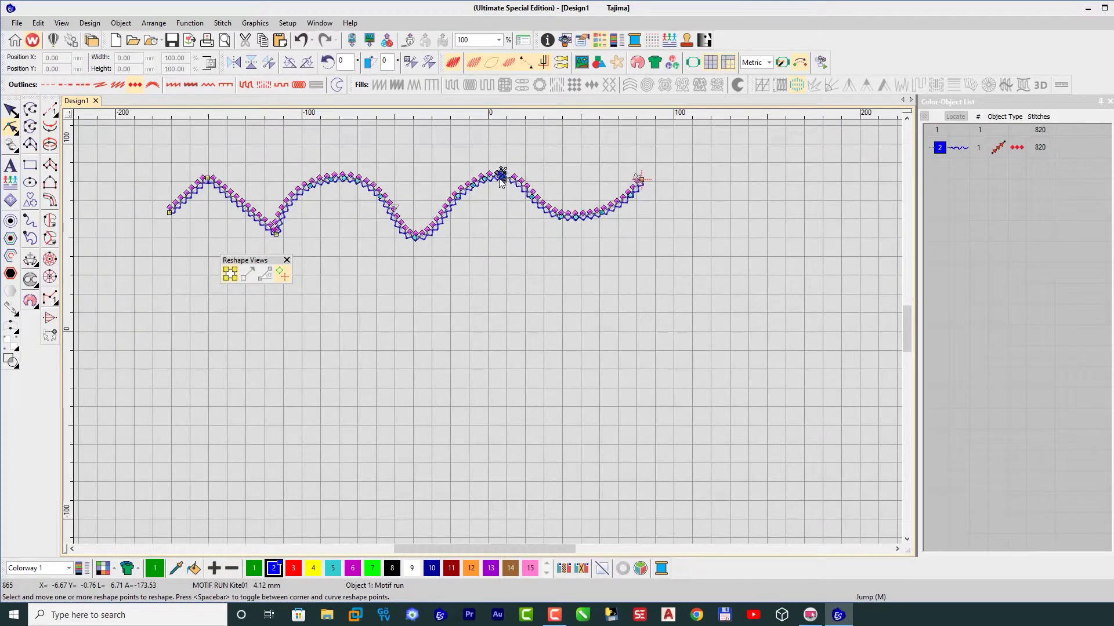
drag(501, 174, 503, 209)
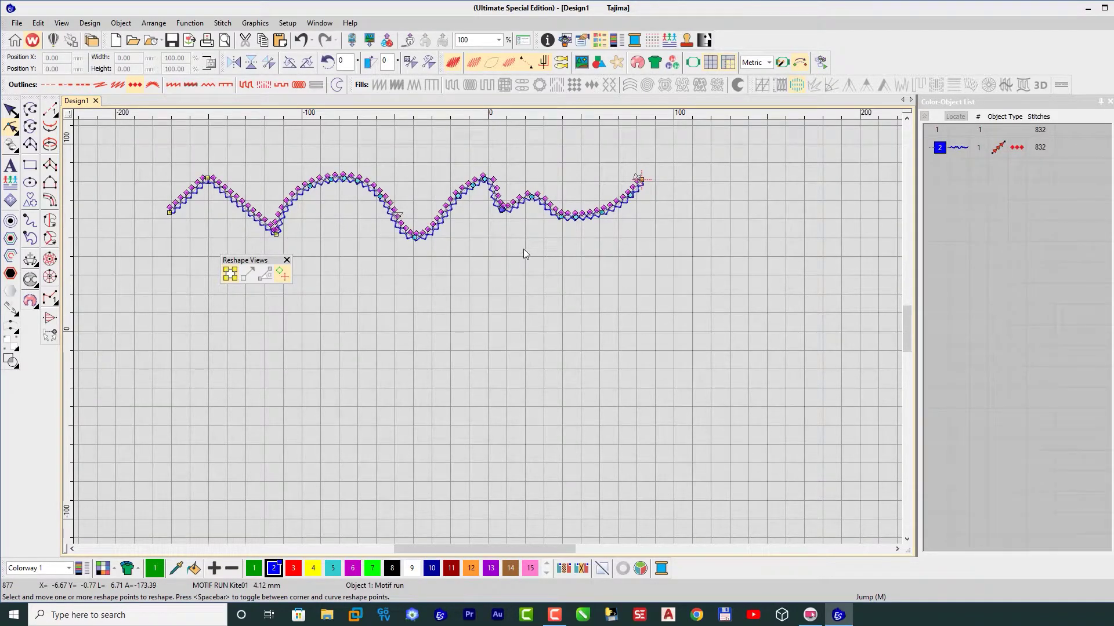
key(ctrl+z)
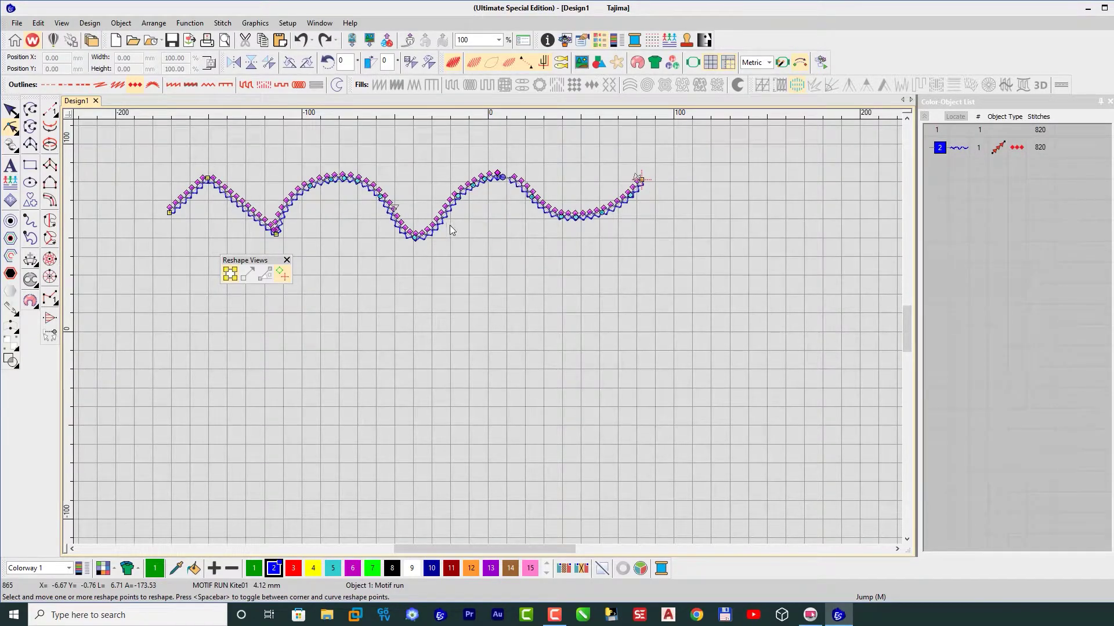
Change the wavy line's outline to Stemstitch and open its outline stitch properties
click(10, 110)
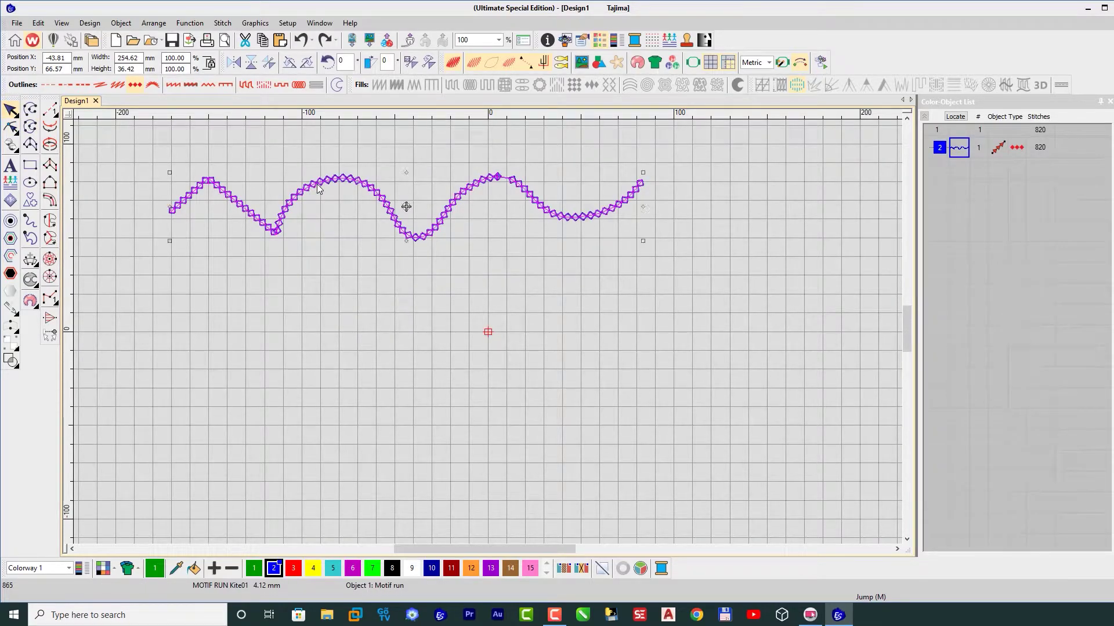
click(116, 86)
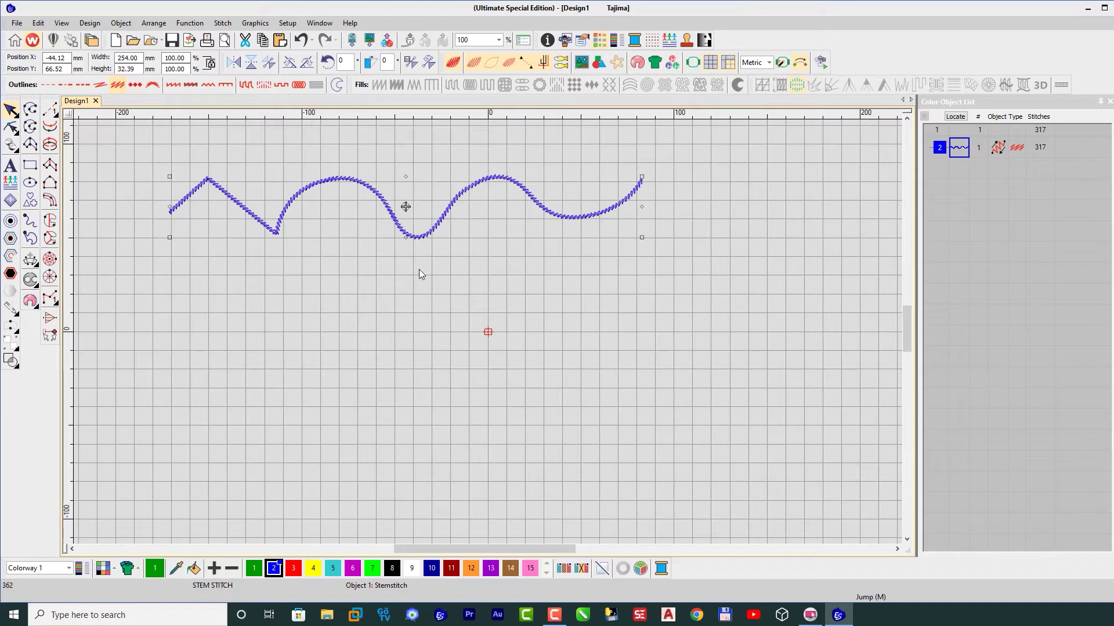
click(579, 218)
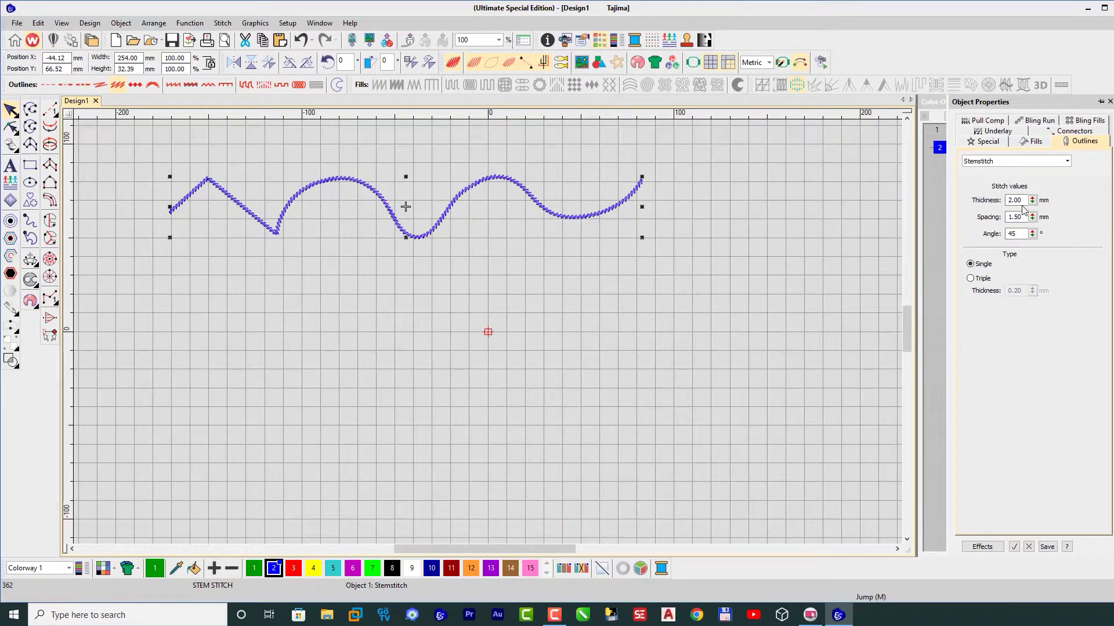
Try Backstitch on the wavy line's outline, followed by Motif Run
click(1069, 162)
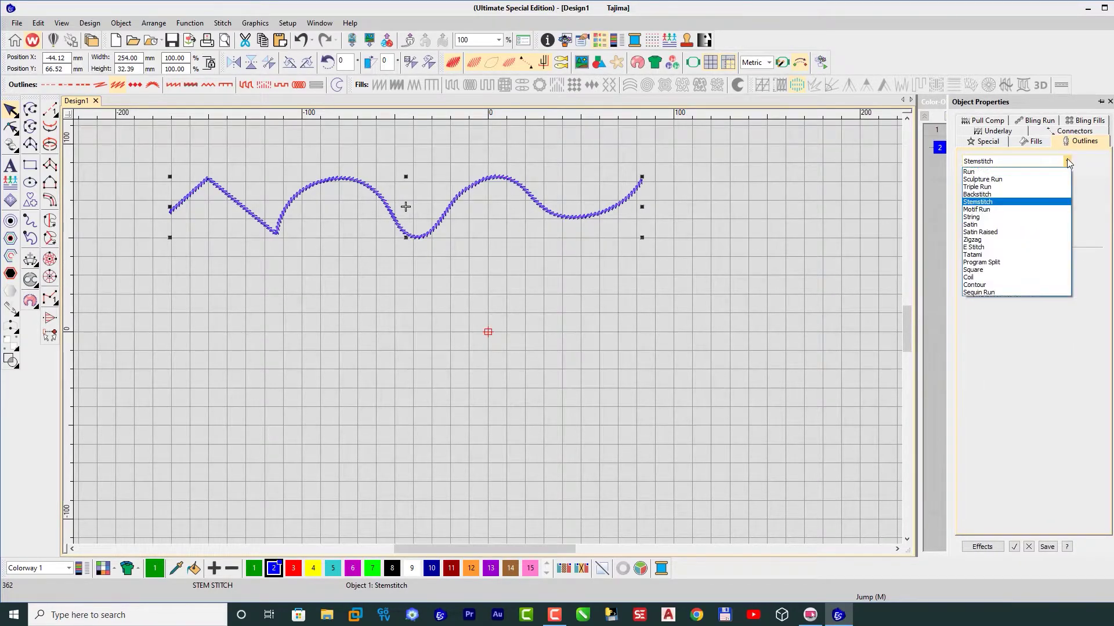
click(982, 195)
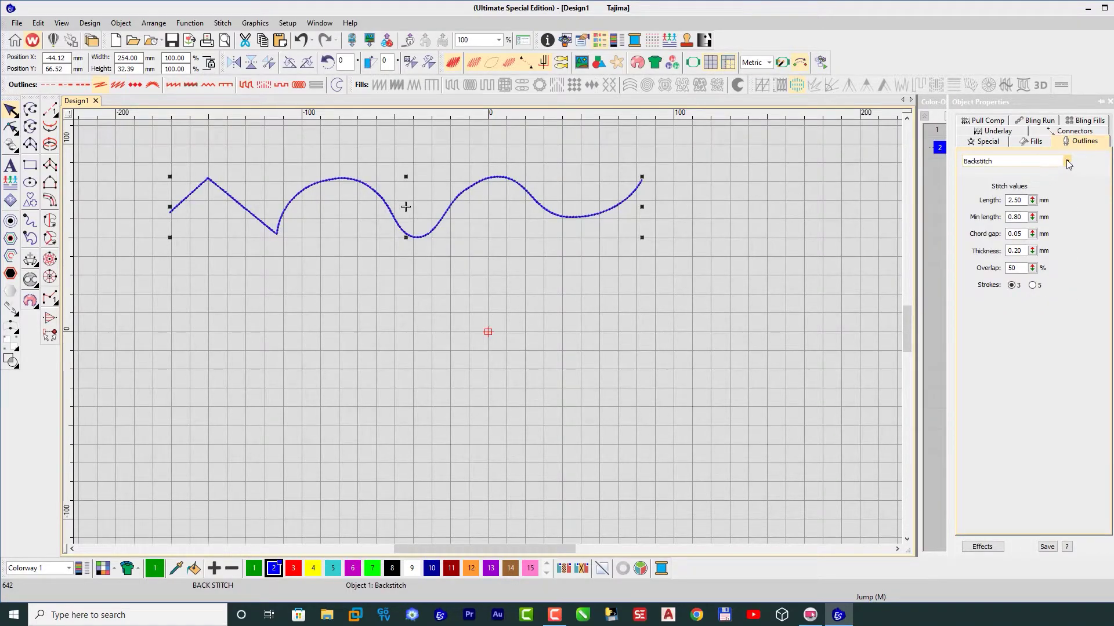
click(1021, 162)
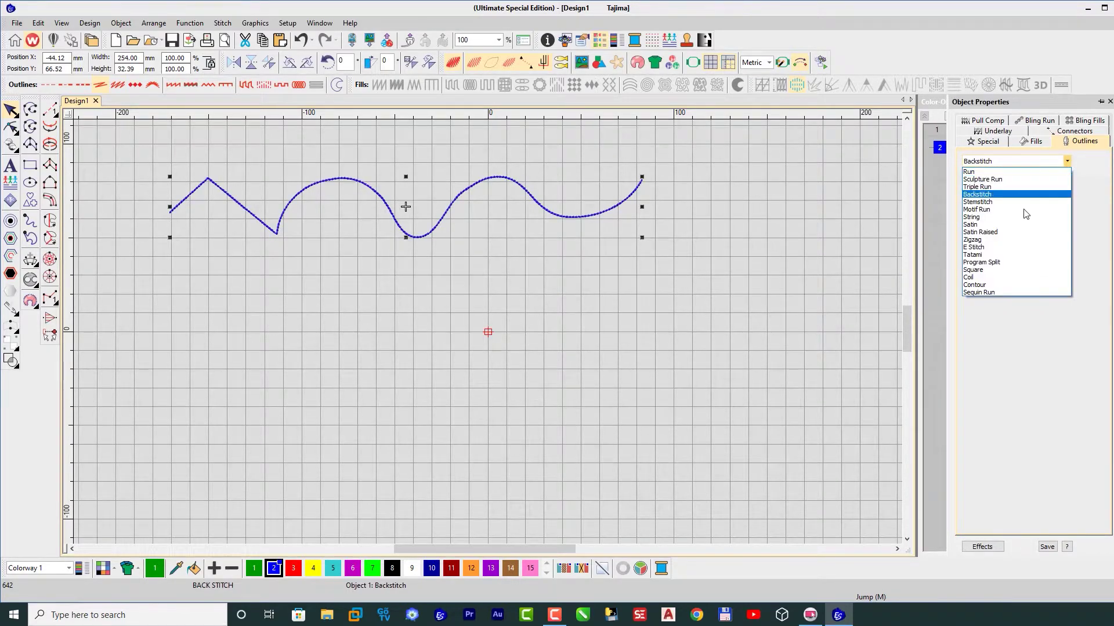
click(979, 210)
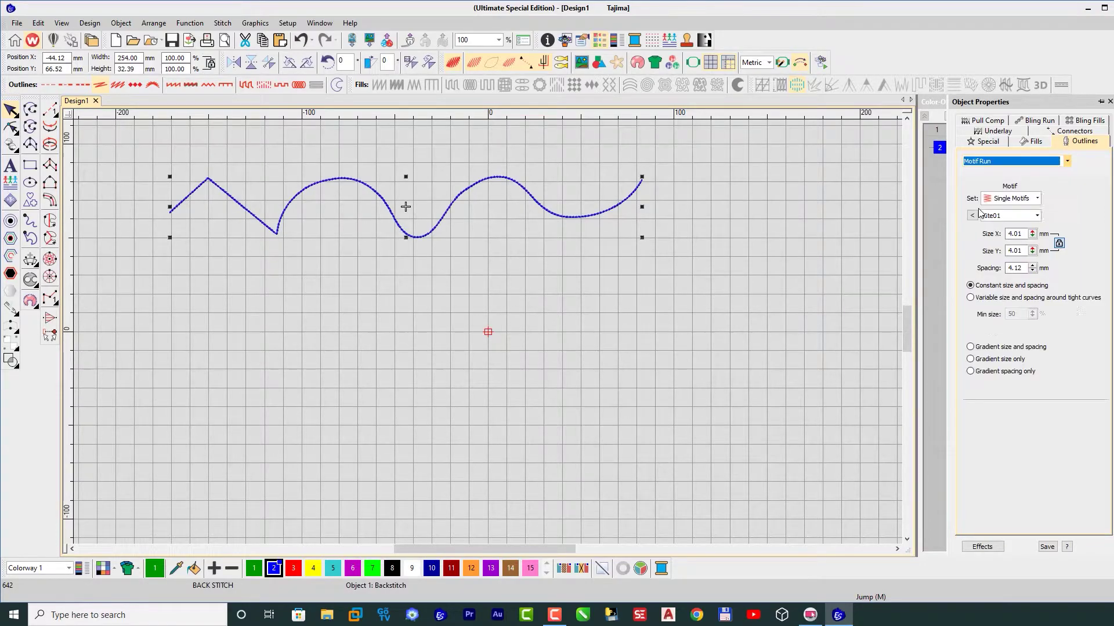
Try Zigzag as the wavy line's outline stitch and return it to Motif Run
click(1067, 162)
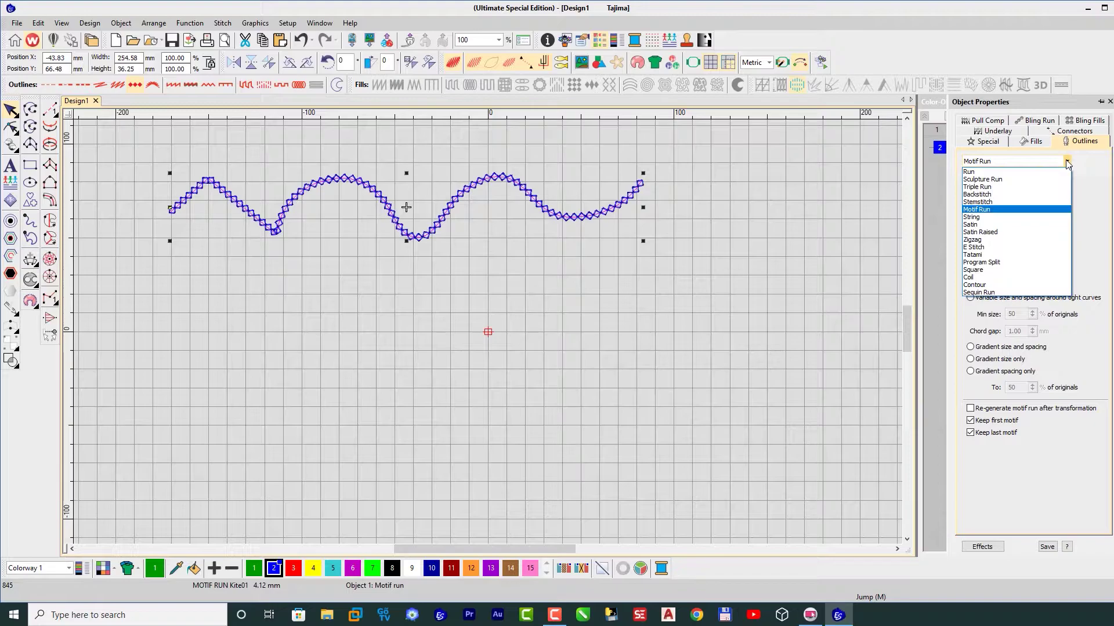
click(976, 239)
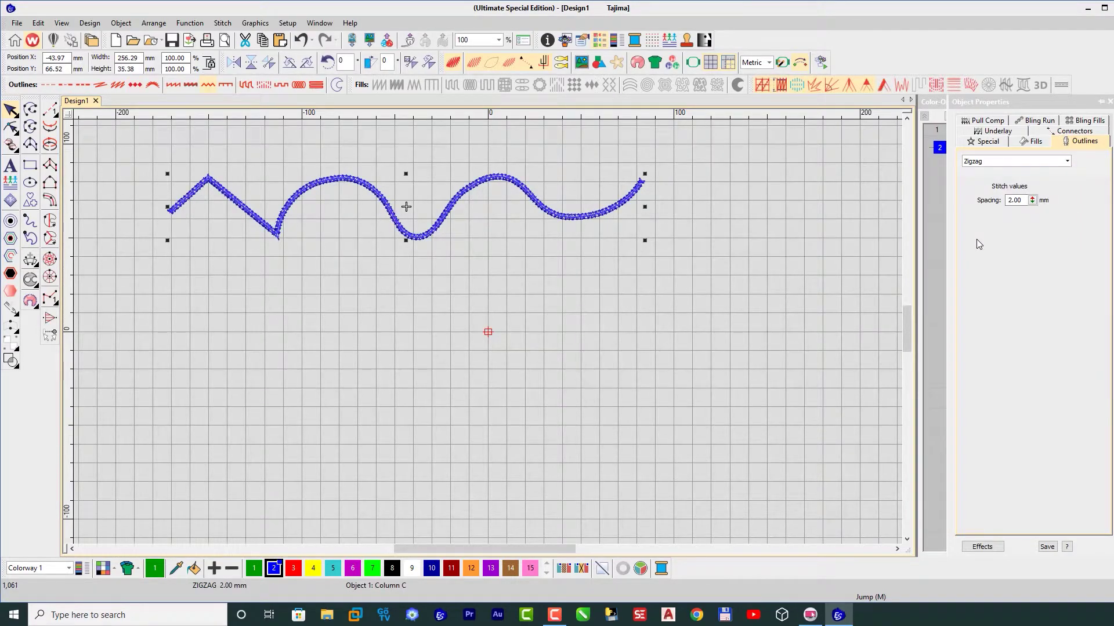
click(1067, 161)
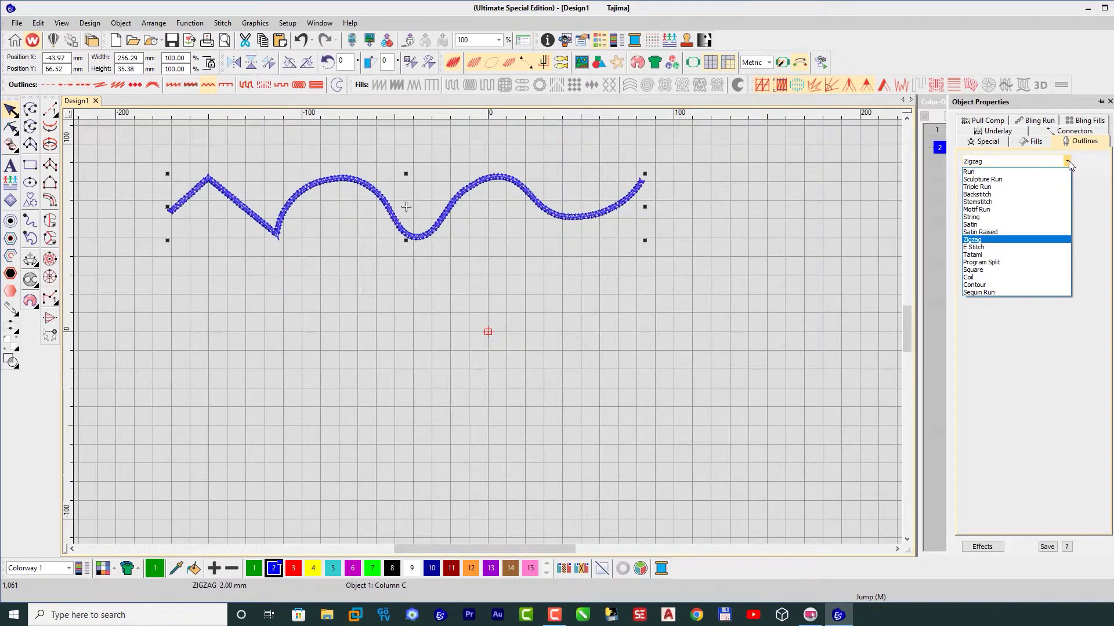
click(978, 209)
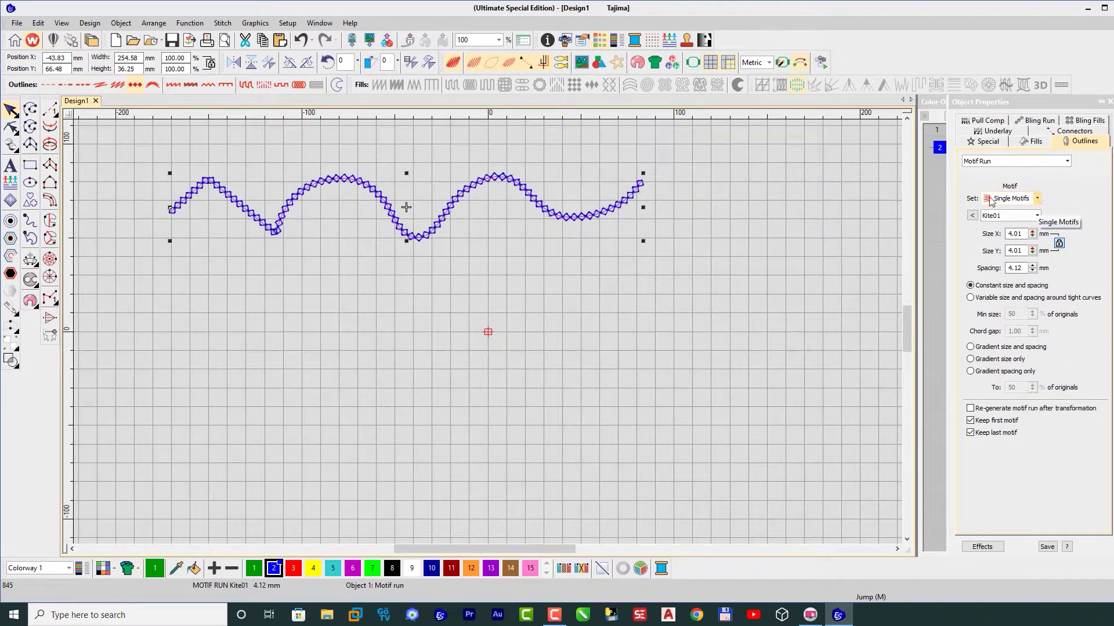
Apply the Nature motif set to the wavy line's Motif Run, followed by the Cross set
click(1038, 200)
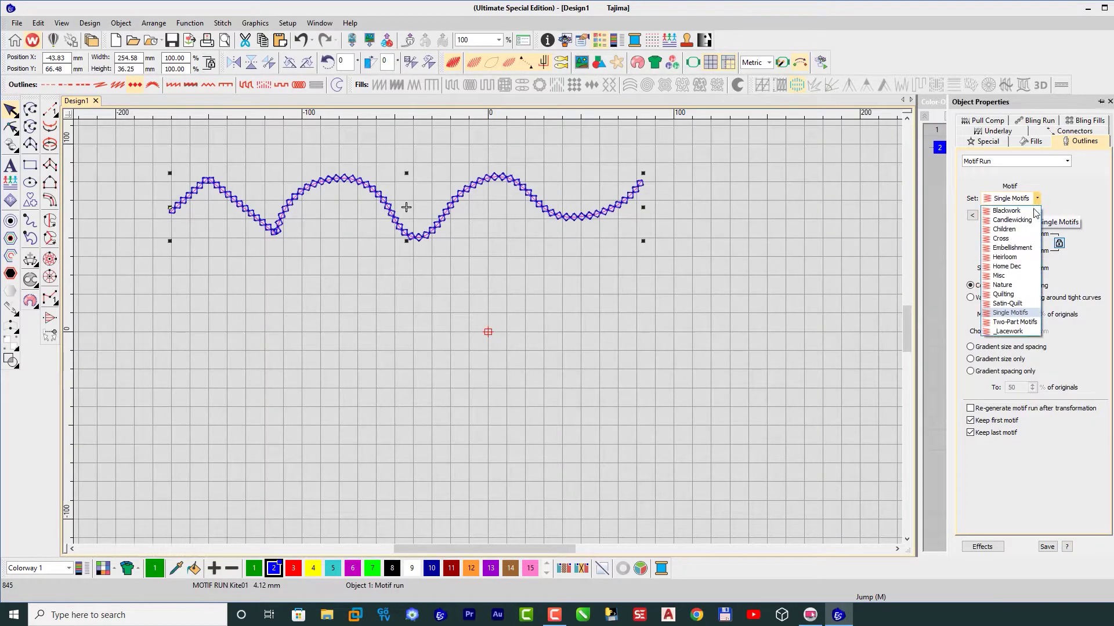
click(1004, 284)
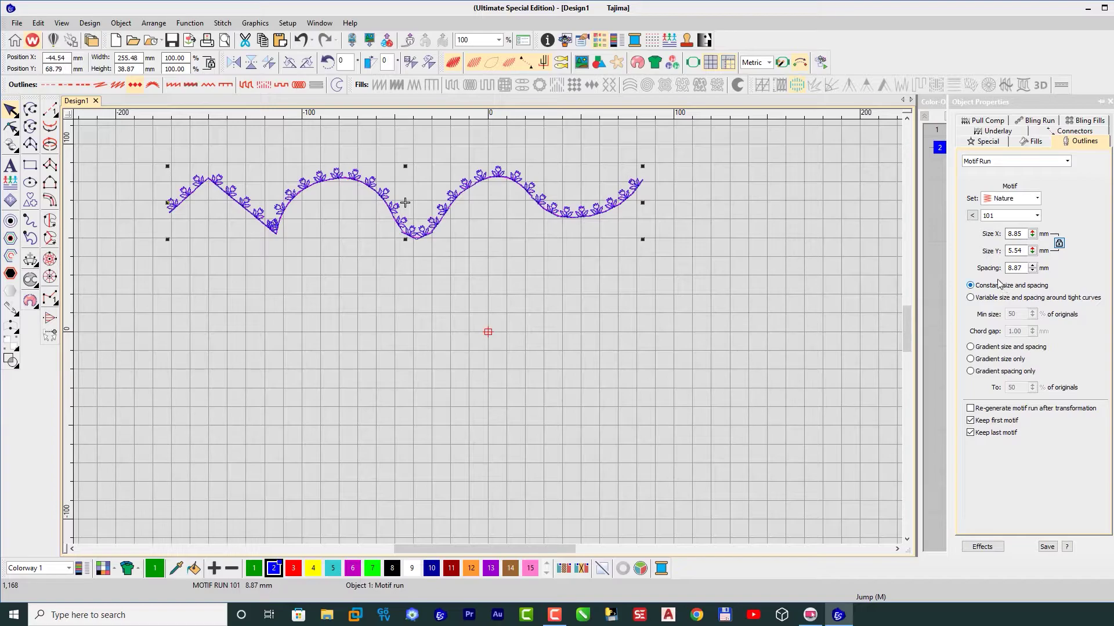
click(1037, 199)
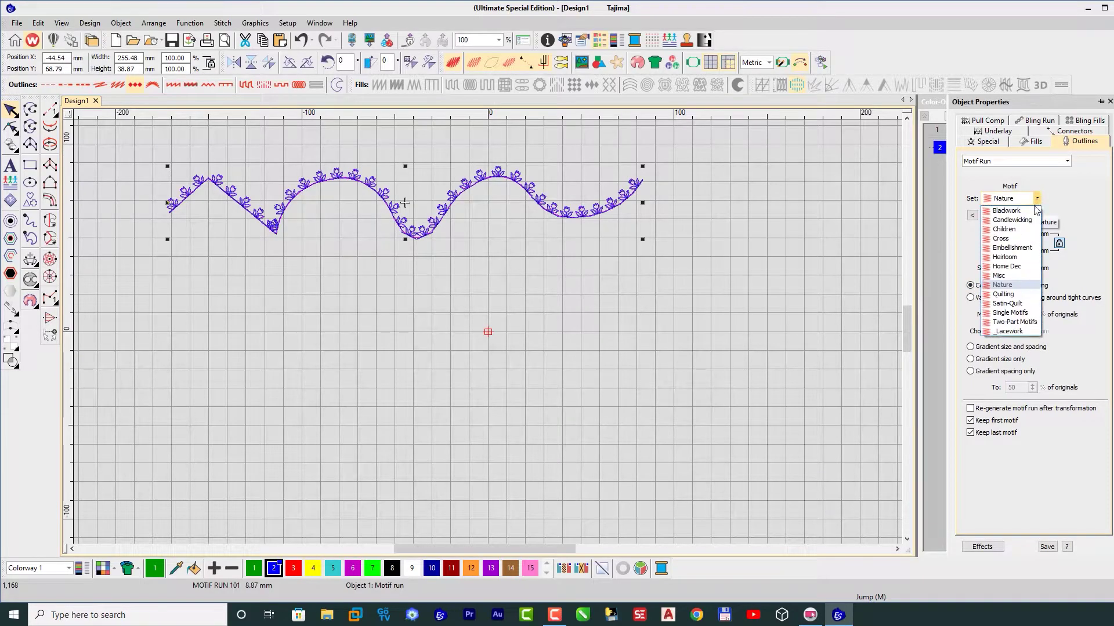
click(1000, 238)
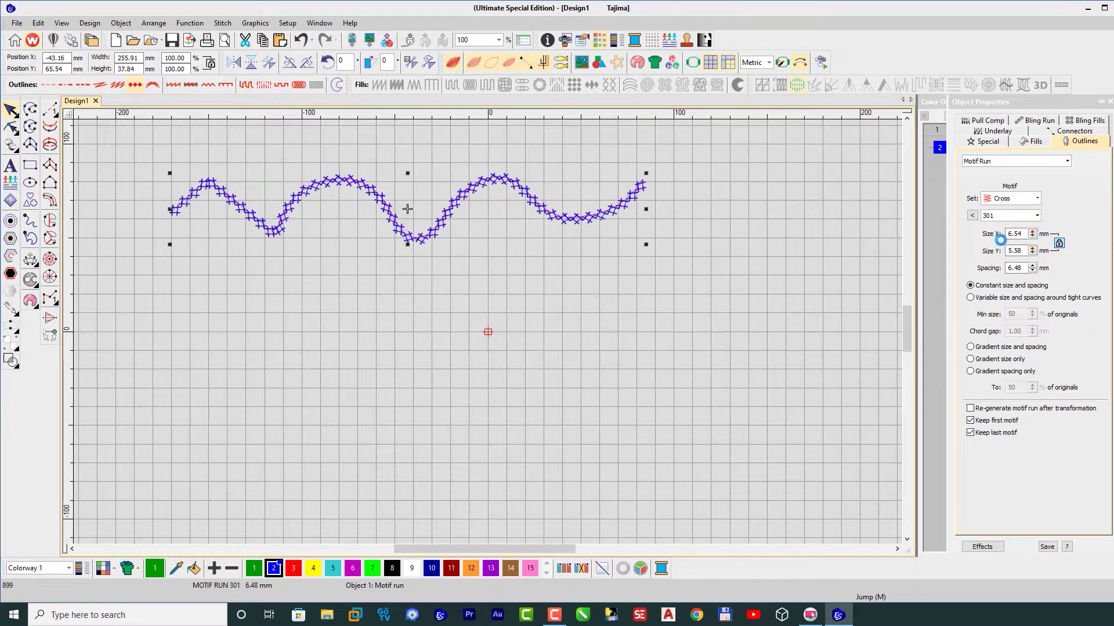
Try the Satin-Quilt motif set on the wavy line and return it to the Nature set
click(1036, 199)
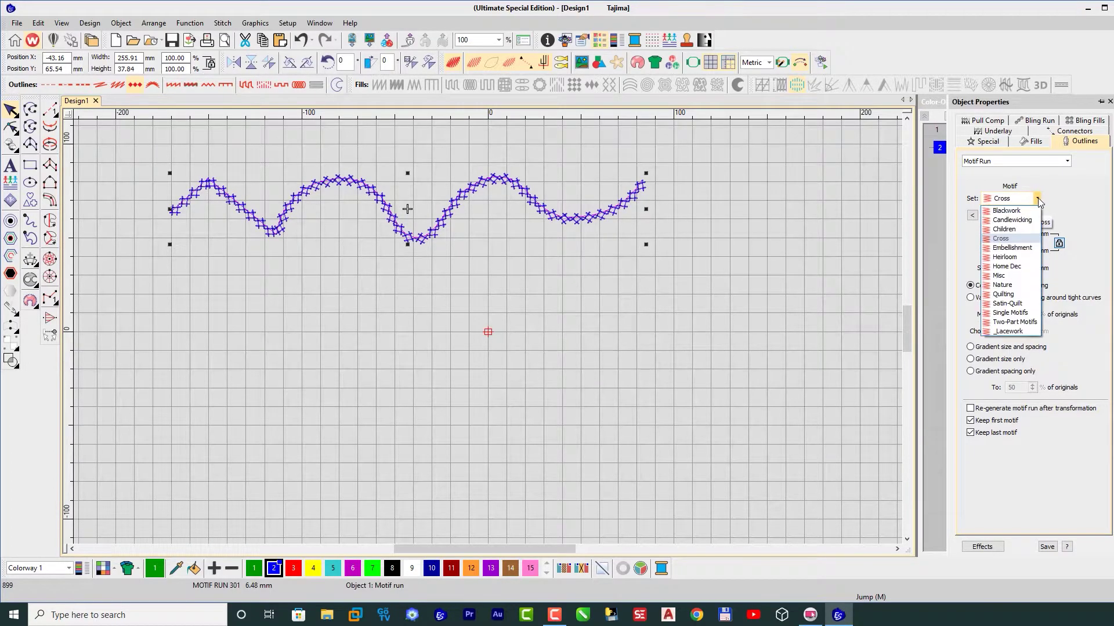
click(1009, 304)
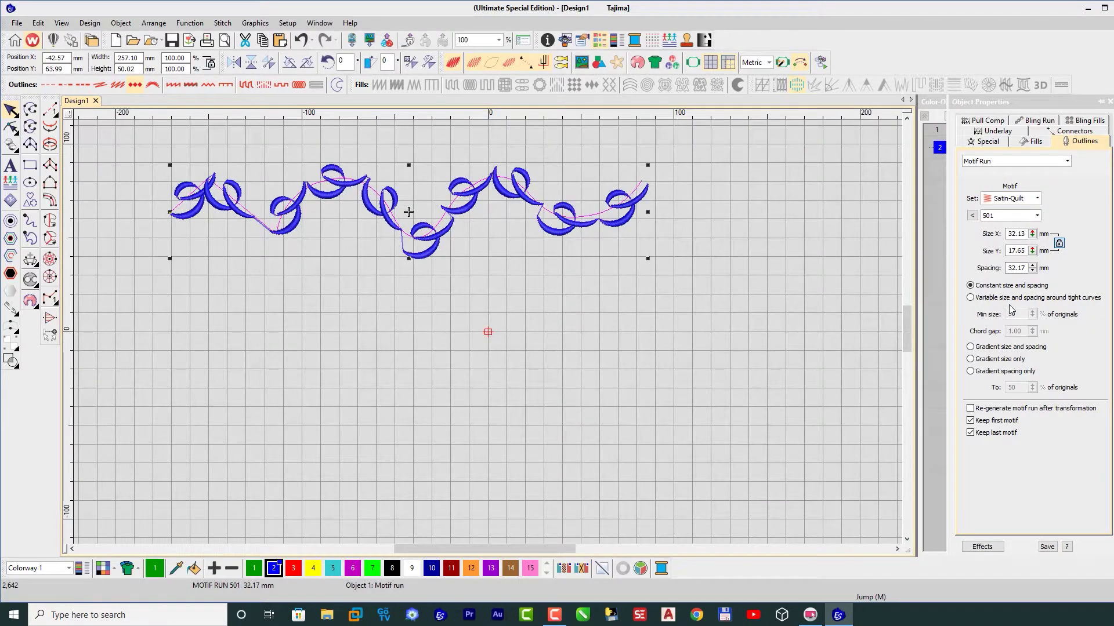
click(1036, 199)
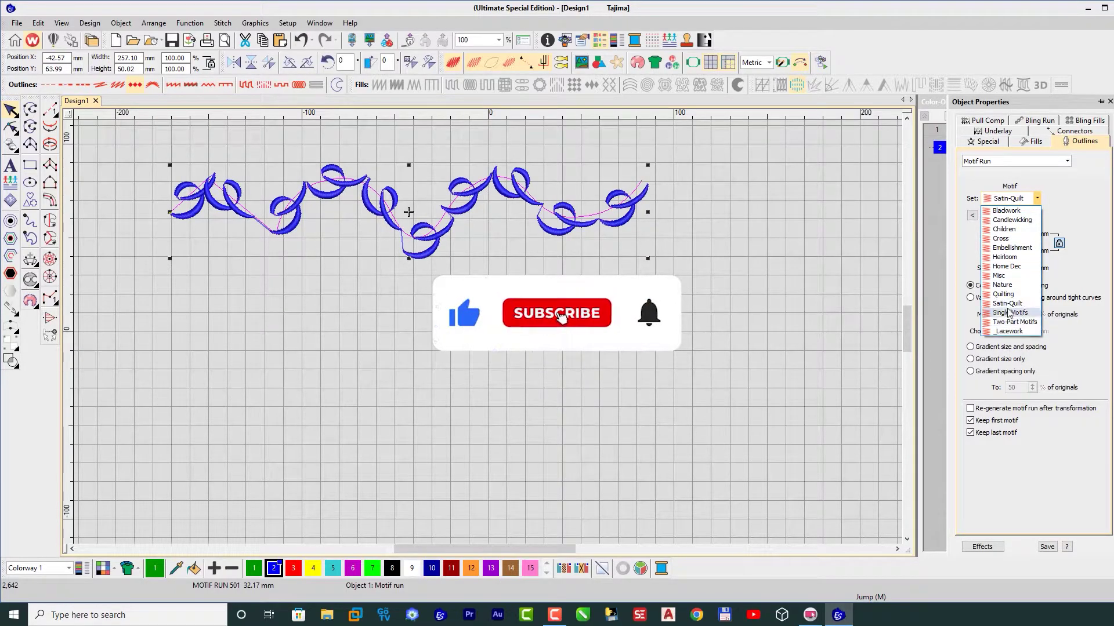
click(1002, 285)
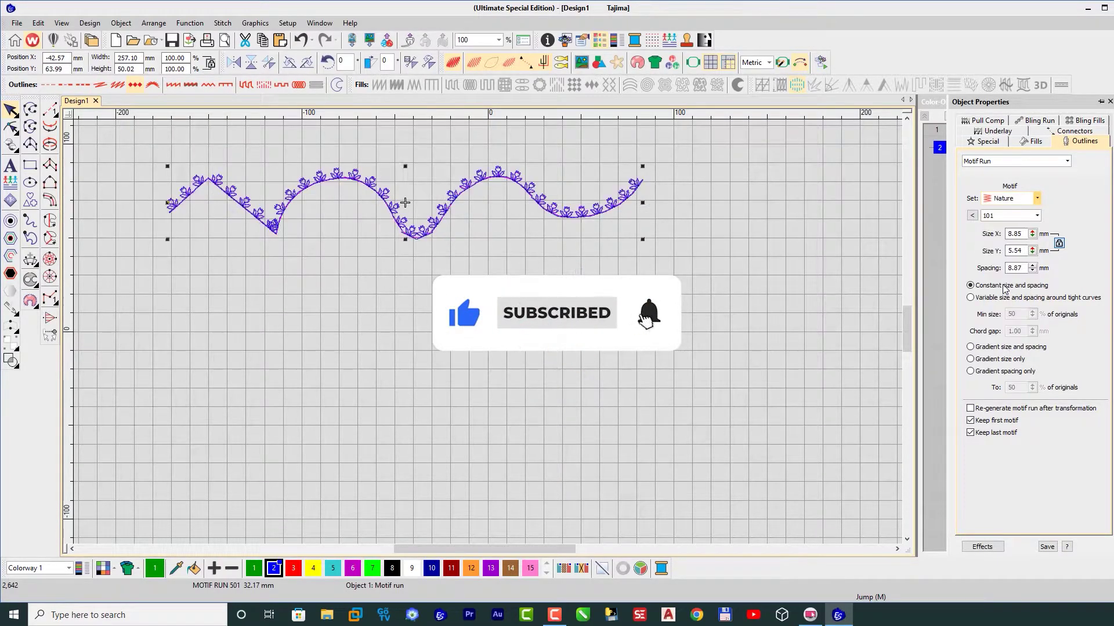
Change the wavy line's outline to Satin and set its column width to 4 mm
click(1066, 163)
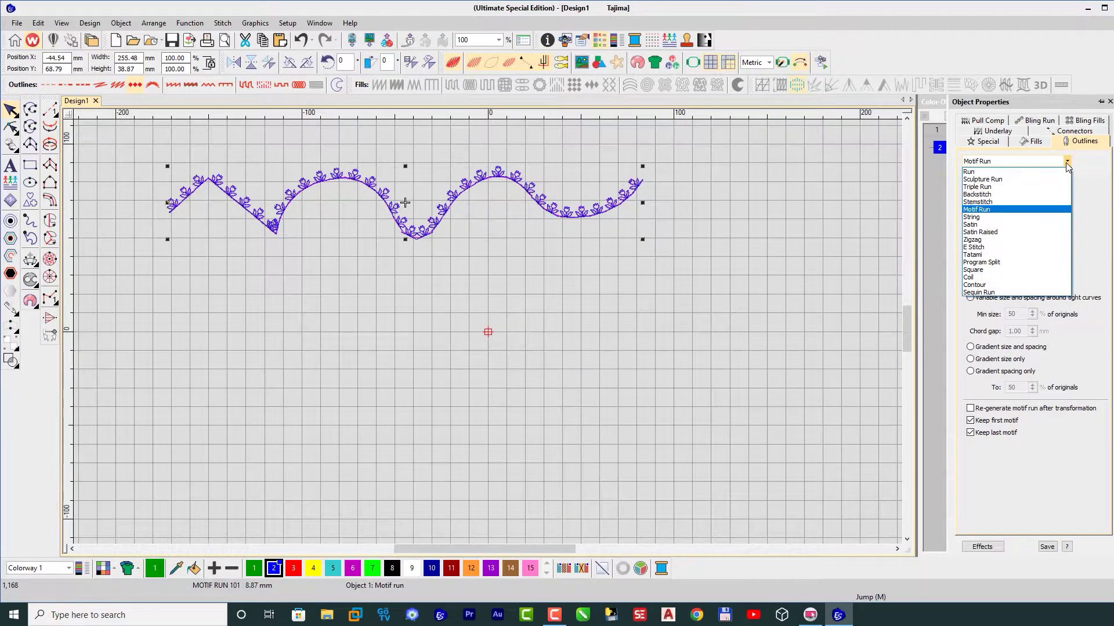
click(973, 225)
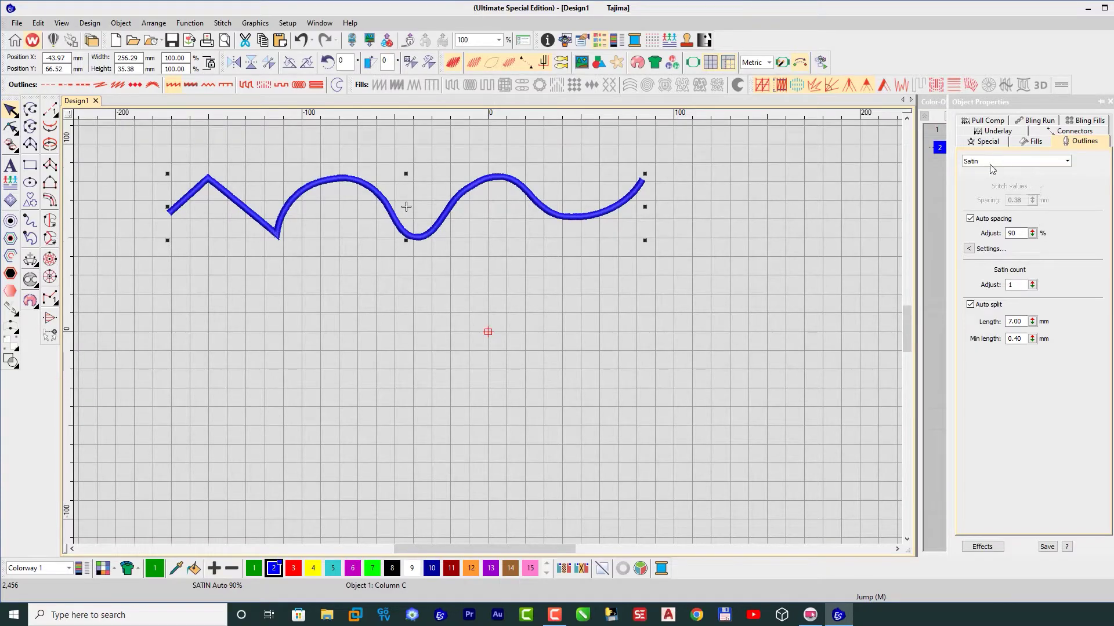
click(1035, 145)
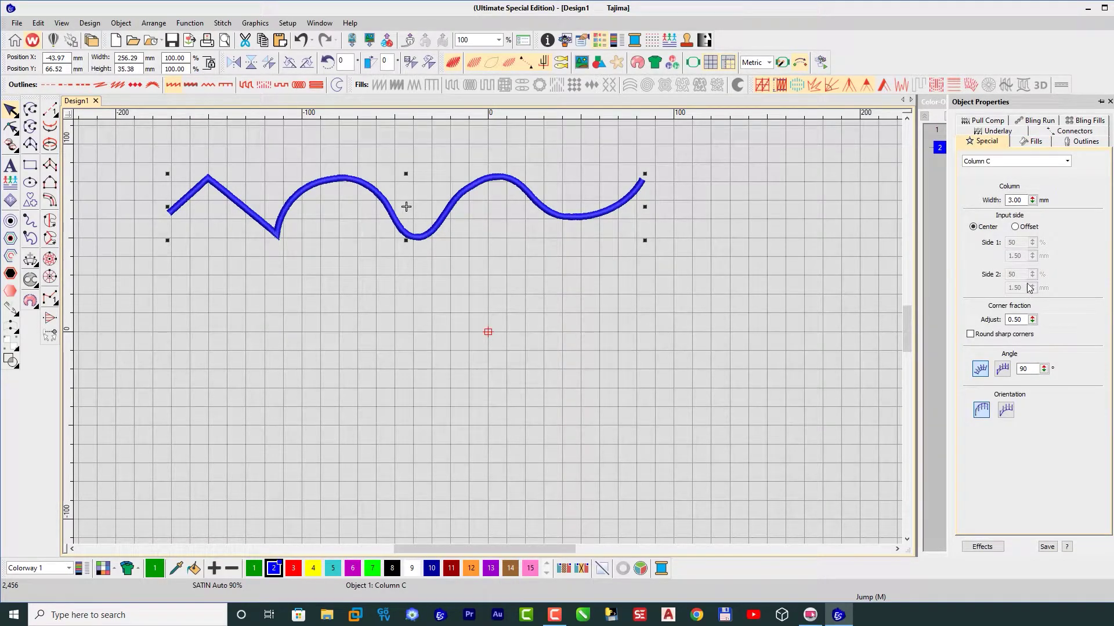
click(1033, 201)
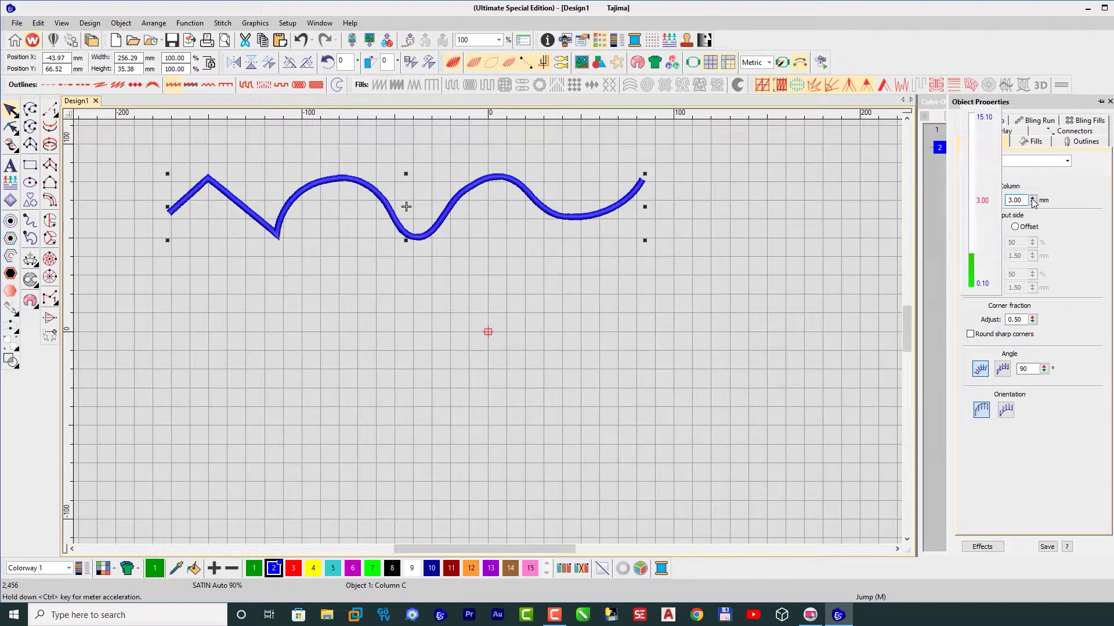
drag(972, 261, 972, 237)
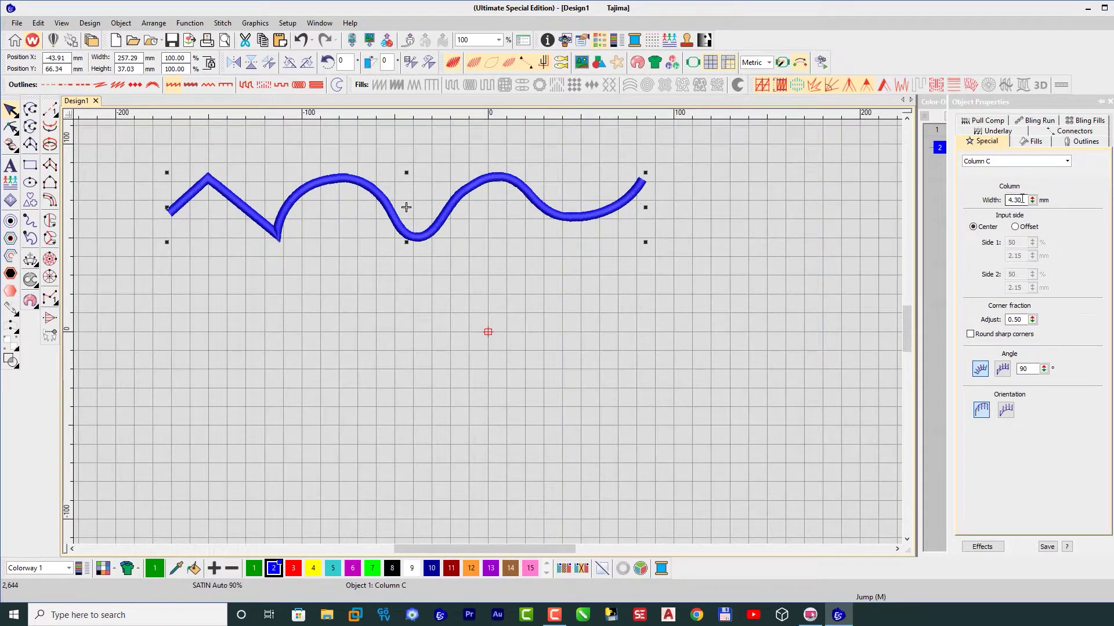
drag(1024, 198, 972, 204)
text(4)
key(Return)
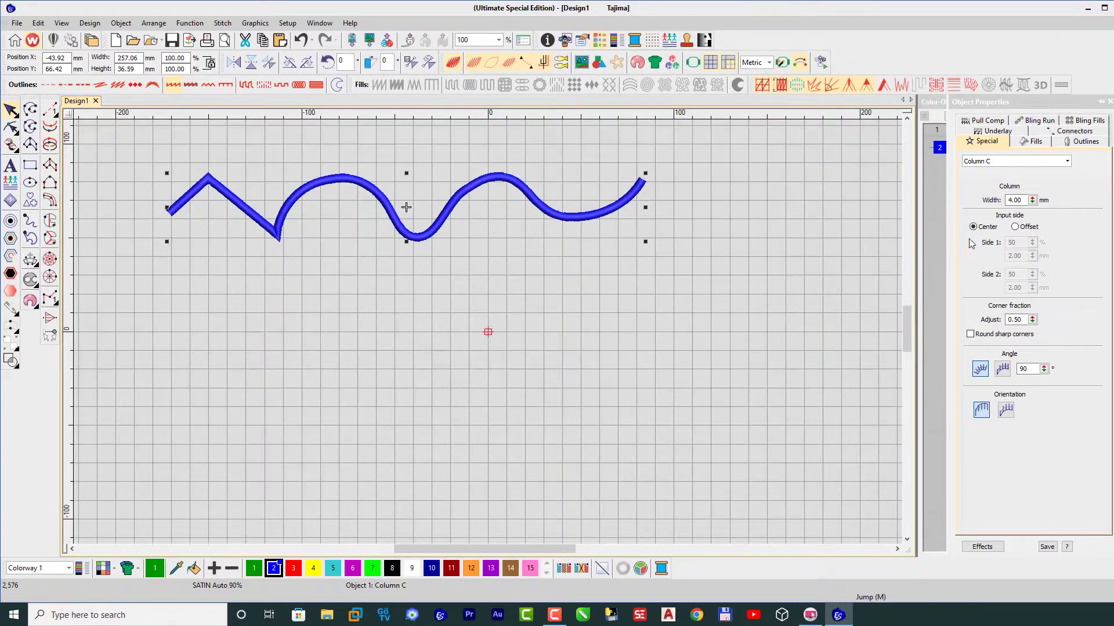
Check the wavy line's fill properties and change its outline stitch to Run
click(1068, 162)
click(1068, 162)
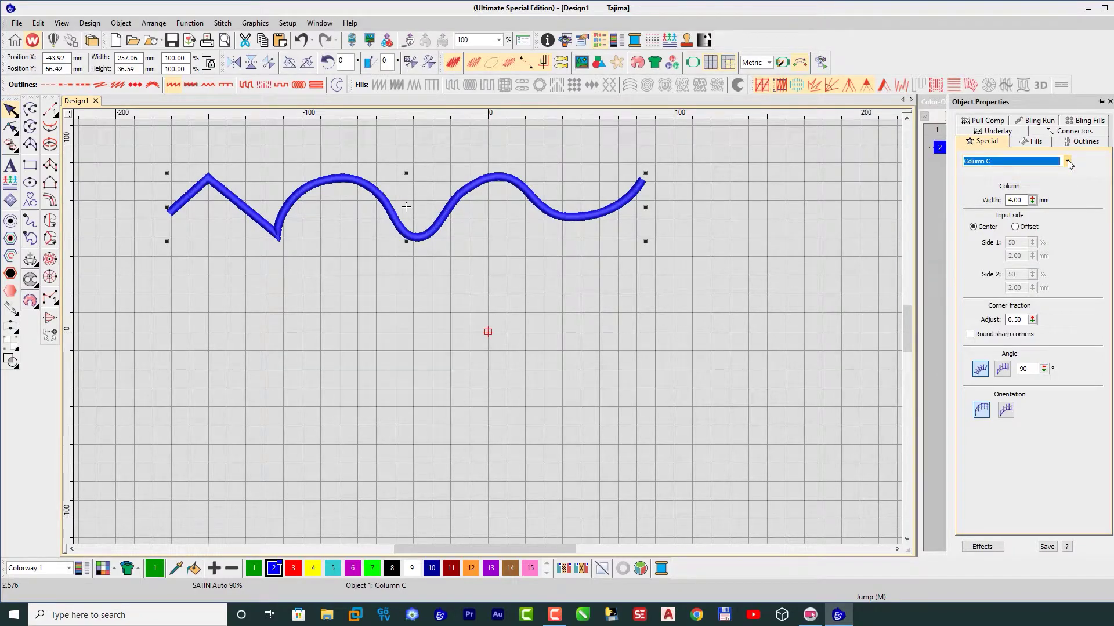
click(1036, 142)
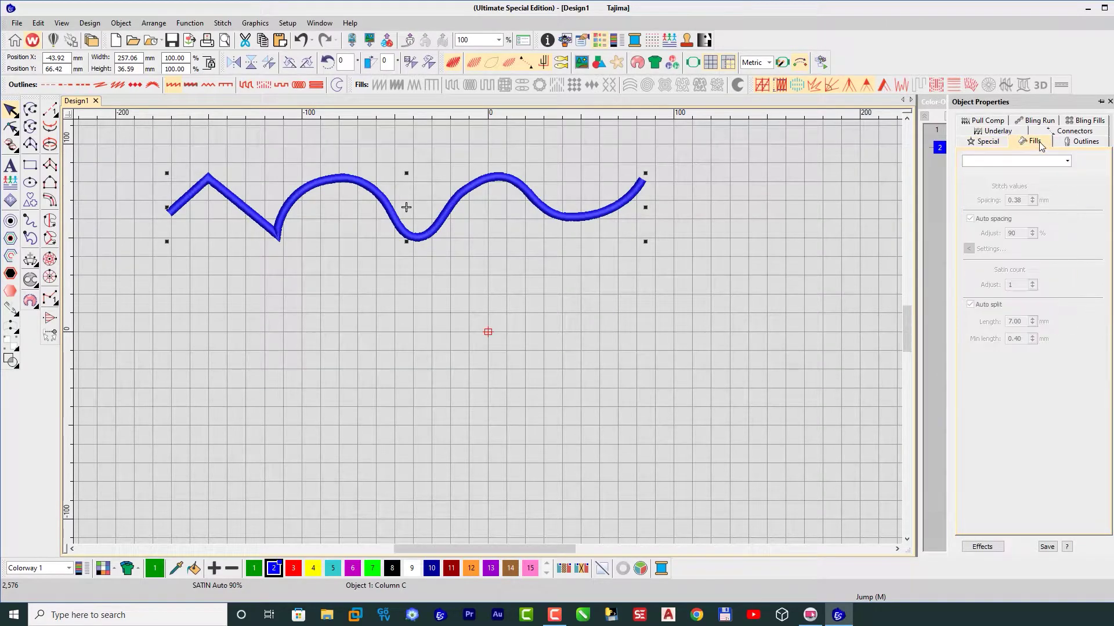
click(1083, 145)
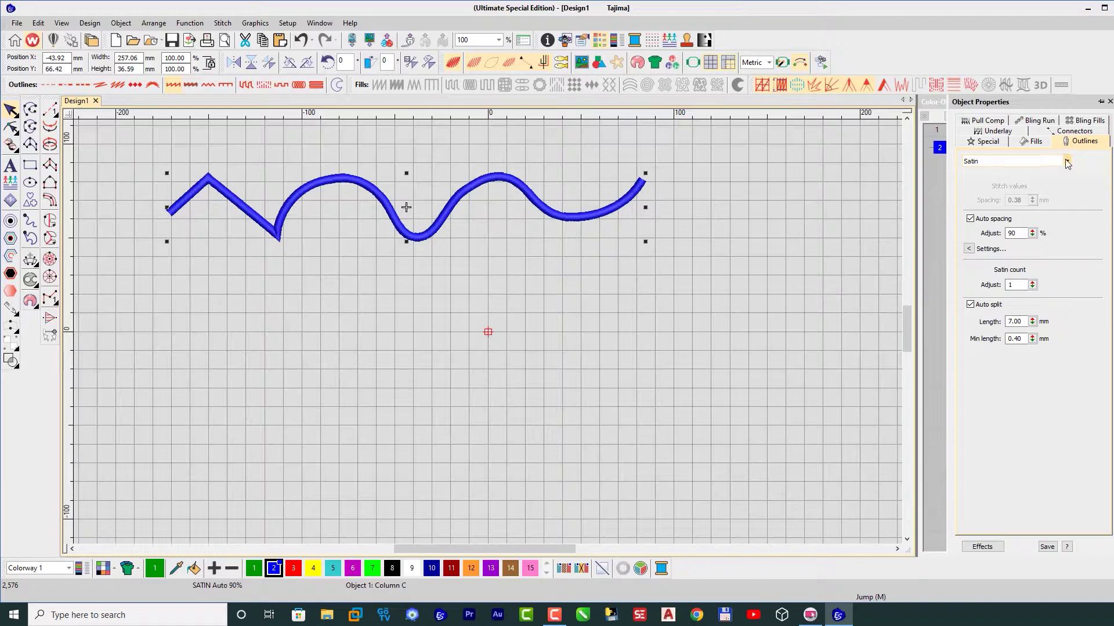
click(1068, 162)
click(965, 185)
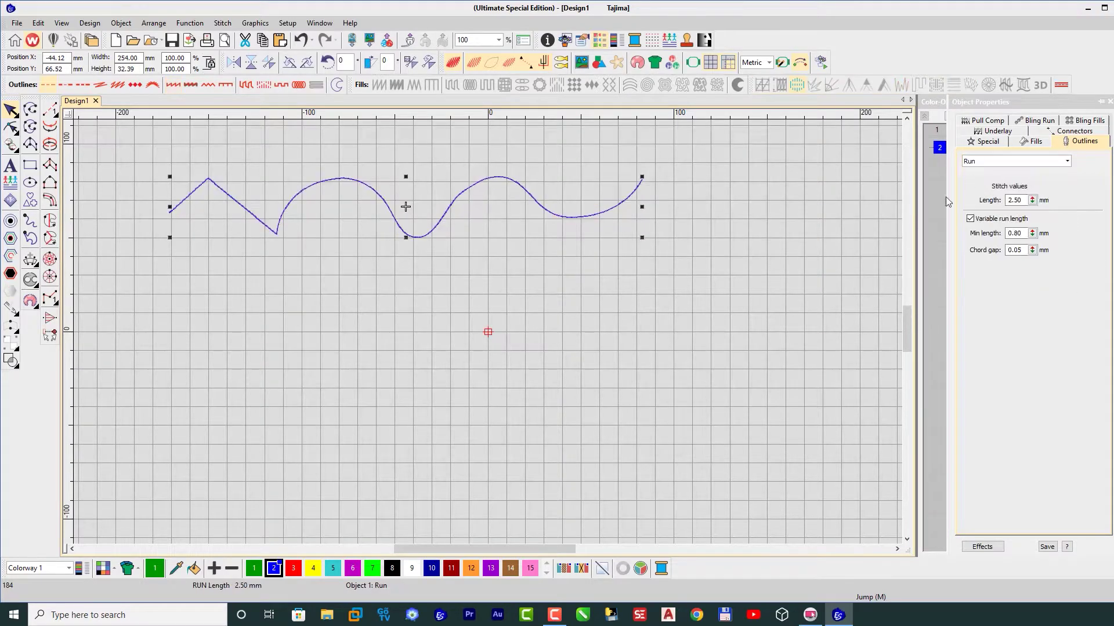
Reselect the wavy line and change its outline to Stemstitch
click(655, 321)
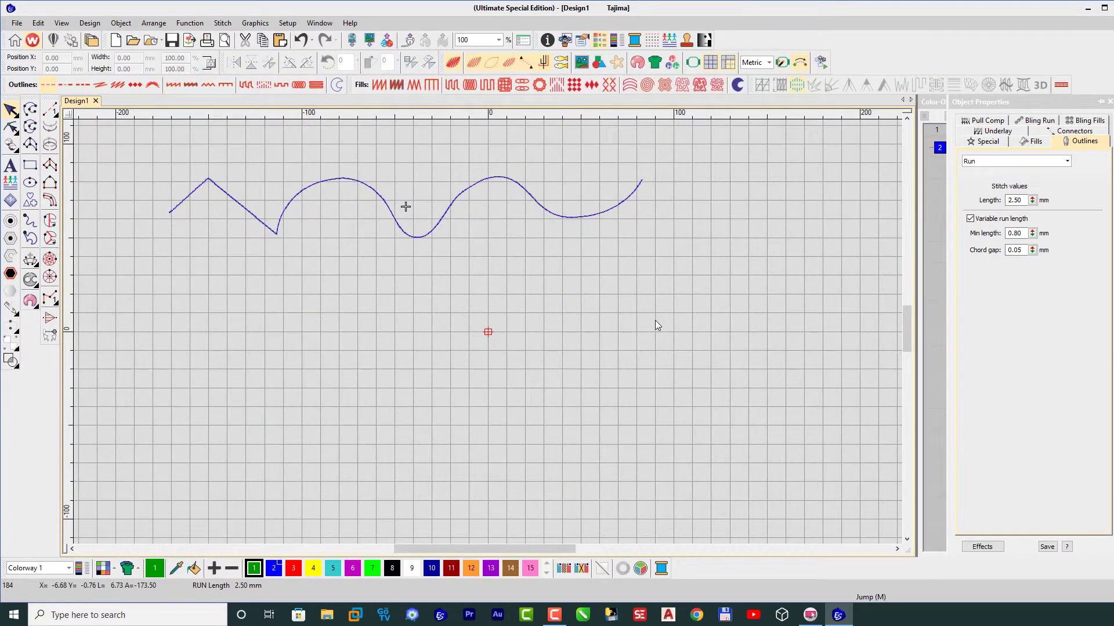
click(370, 188)
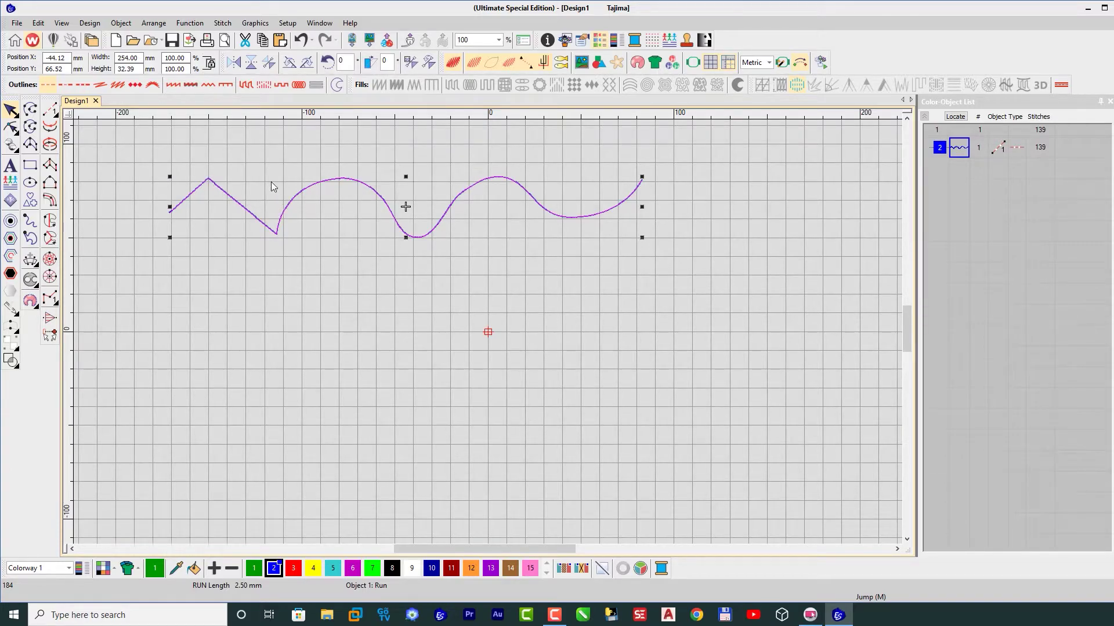
click(48, 87)
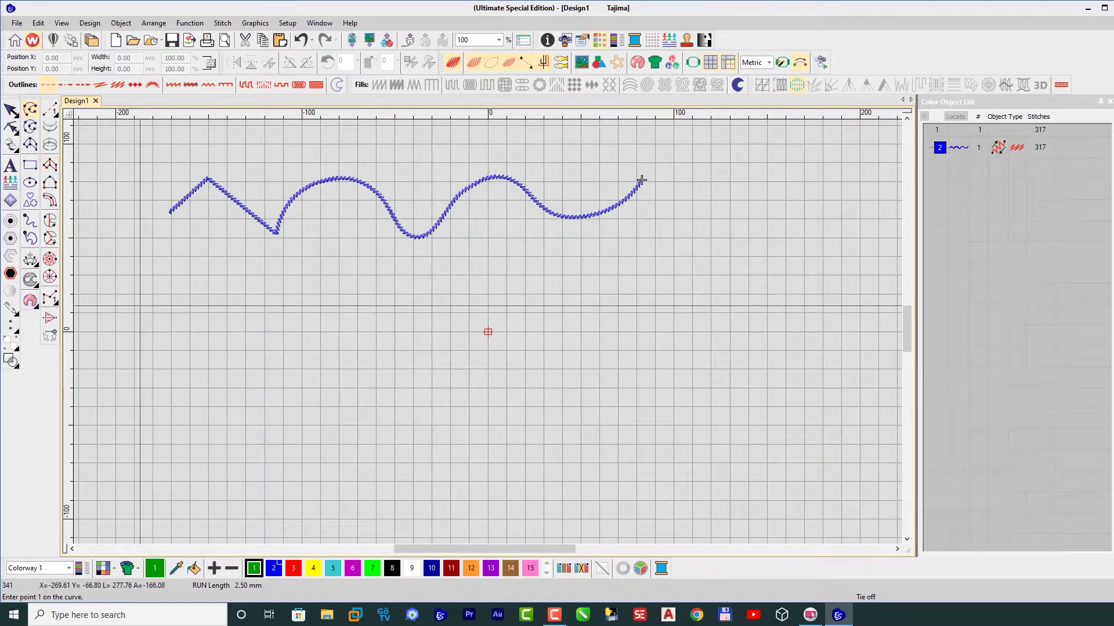
Digitize a second open Run line in green (colour 1) below the blue one, with nine points forming a sharp first peak and rounded waves
click(151, 319)
click(189, 272)
click(263, 295)
click(312, 274)
click(385, 298)
click(449, 273)
click(516, 302)
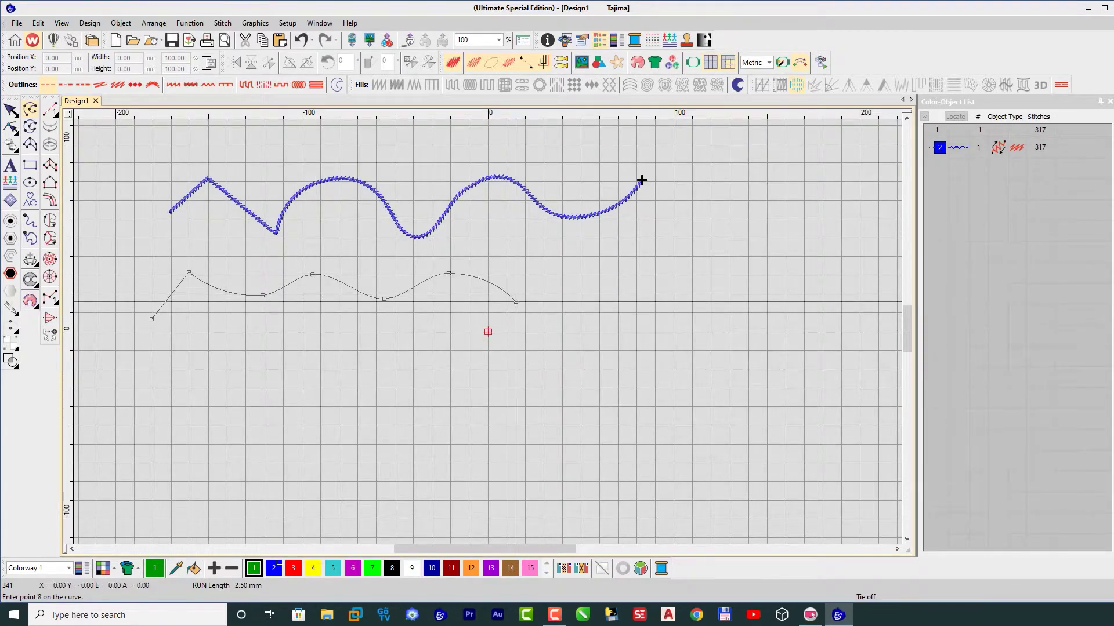
click(563, 275)
click(626, 300)
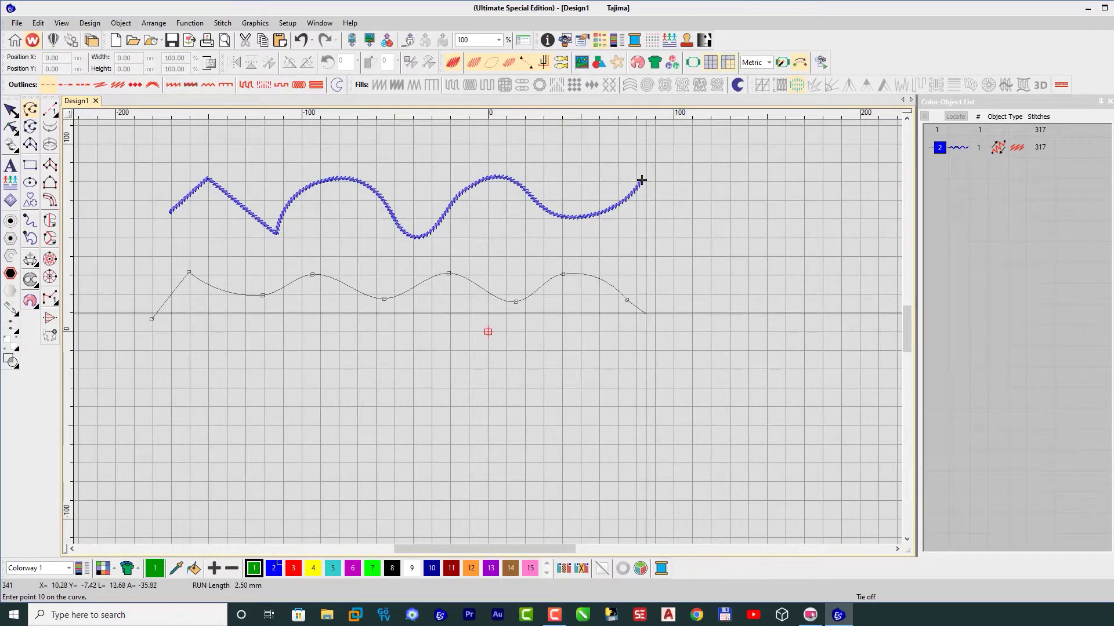
key(Return)
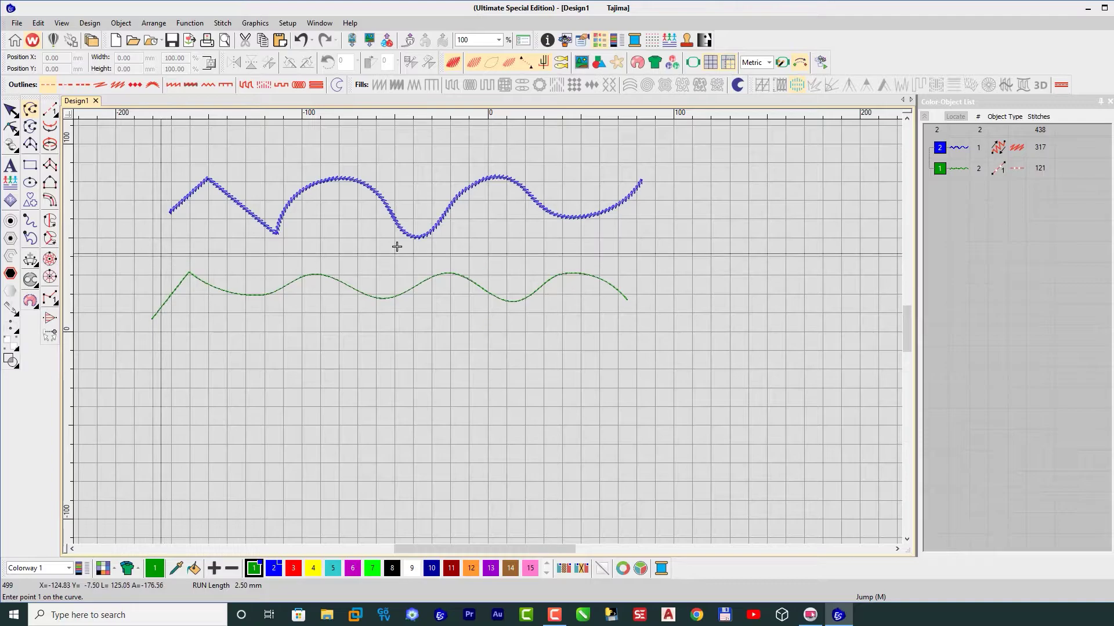
Try a Satin outline on the green wavy line and settle on Motif Run
click(10, 111)
click(325, 277)
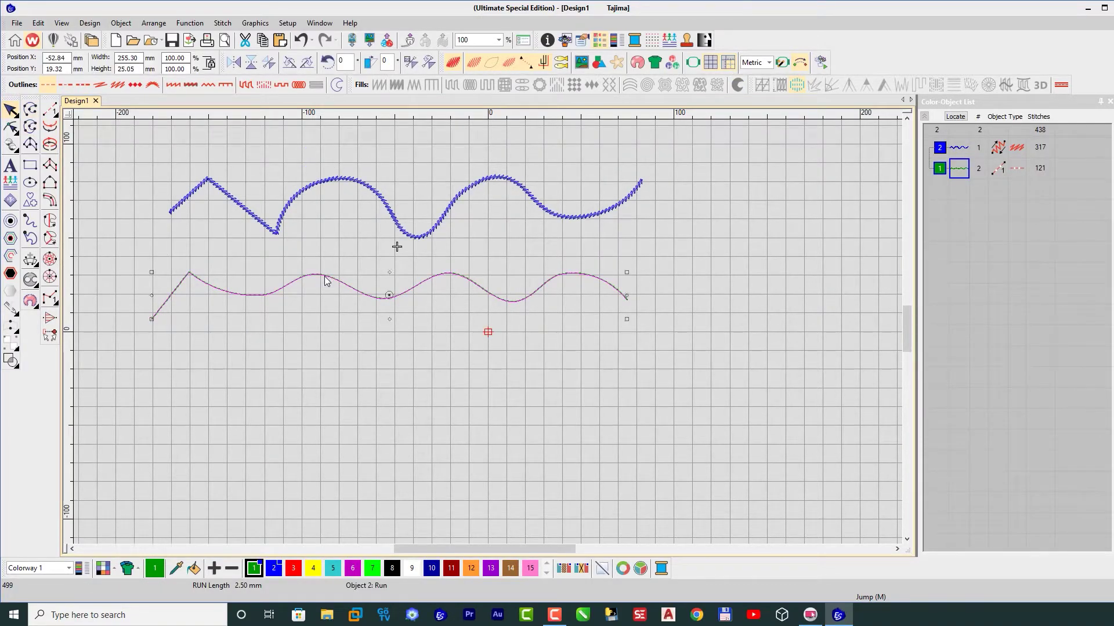
click(172, 86)
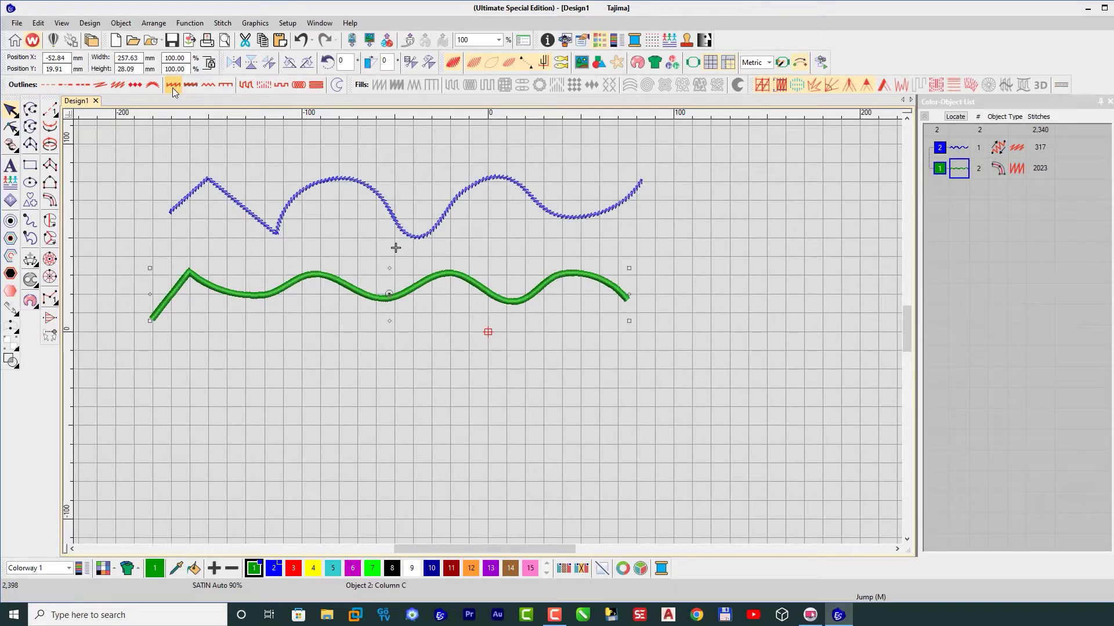
click(138, 87)
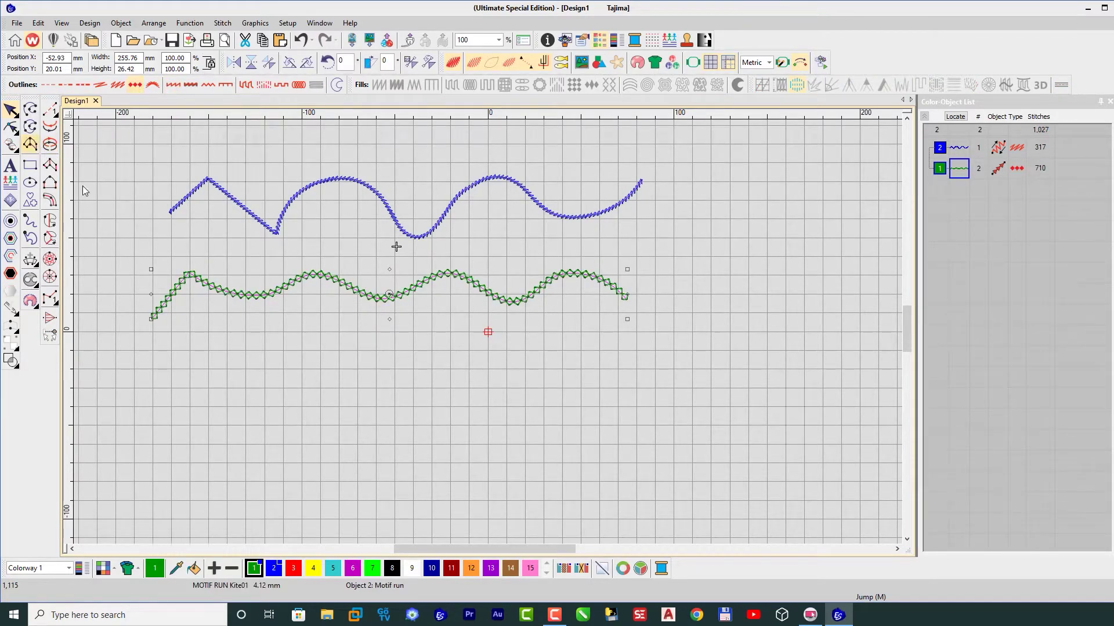
click(142, 243)
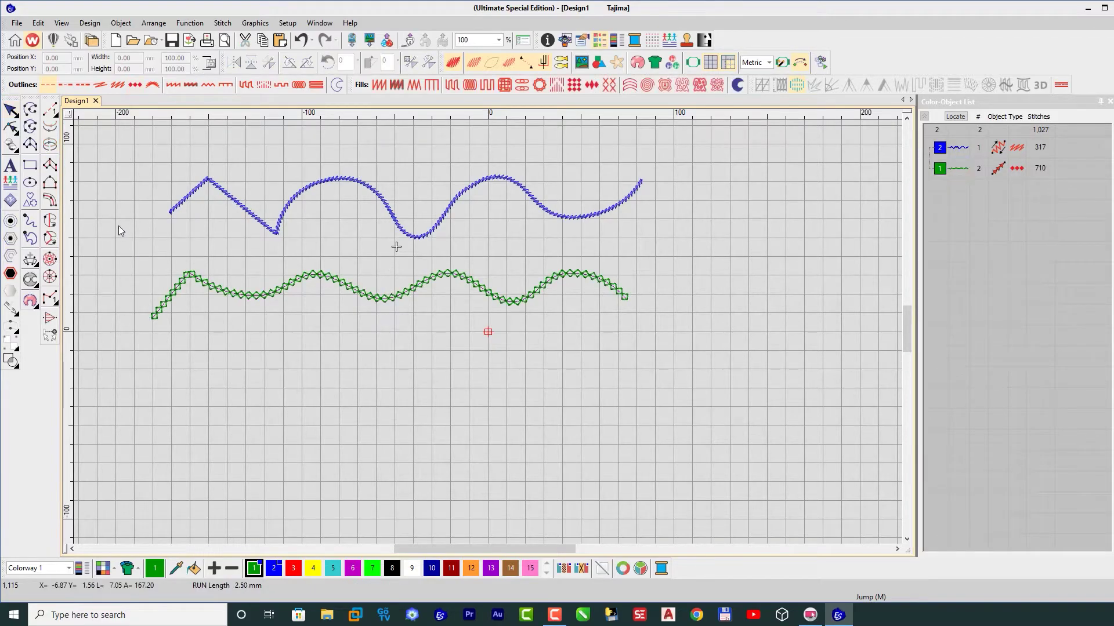
Digitize a closed shape about 165 by 70 mm below the green line with eight points, and give it a Tatami outline
click(30, 128)
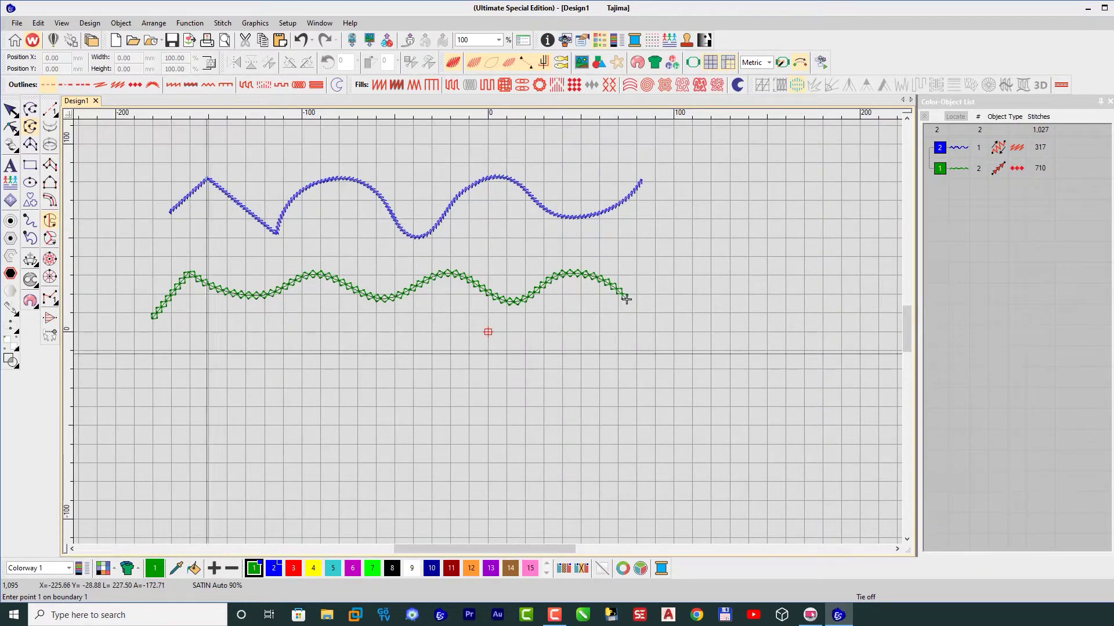
click(207, 354)
click(259, 321)
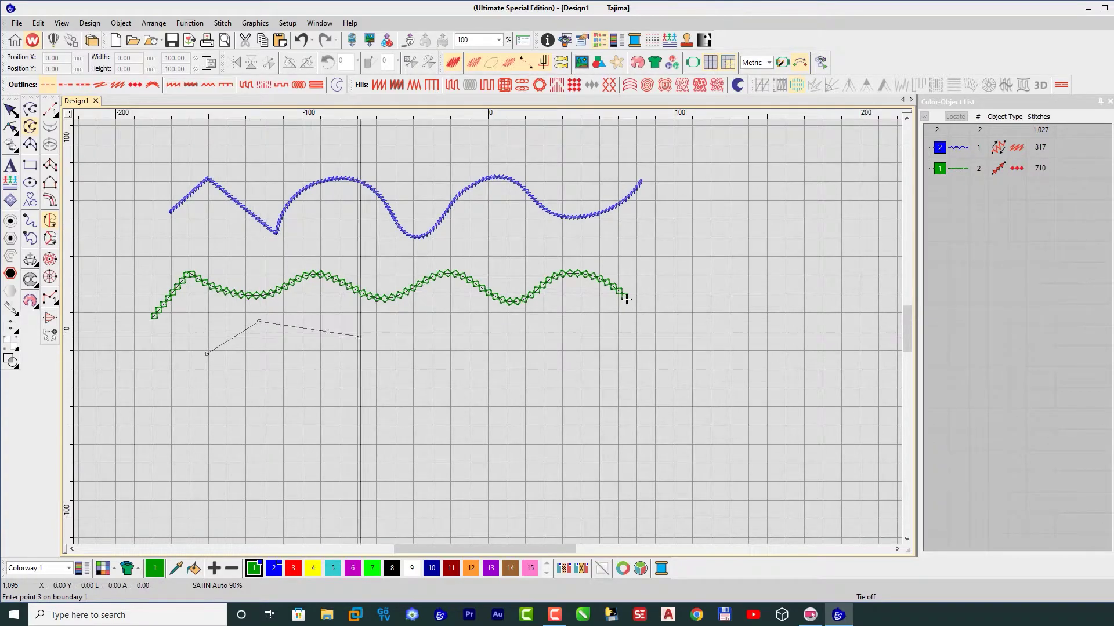
click(426, 334)
click(508, 381)
click(468, 428)
click(323, 442)
click(249, 422)
click(208, 353)
key(Return)
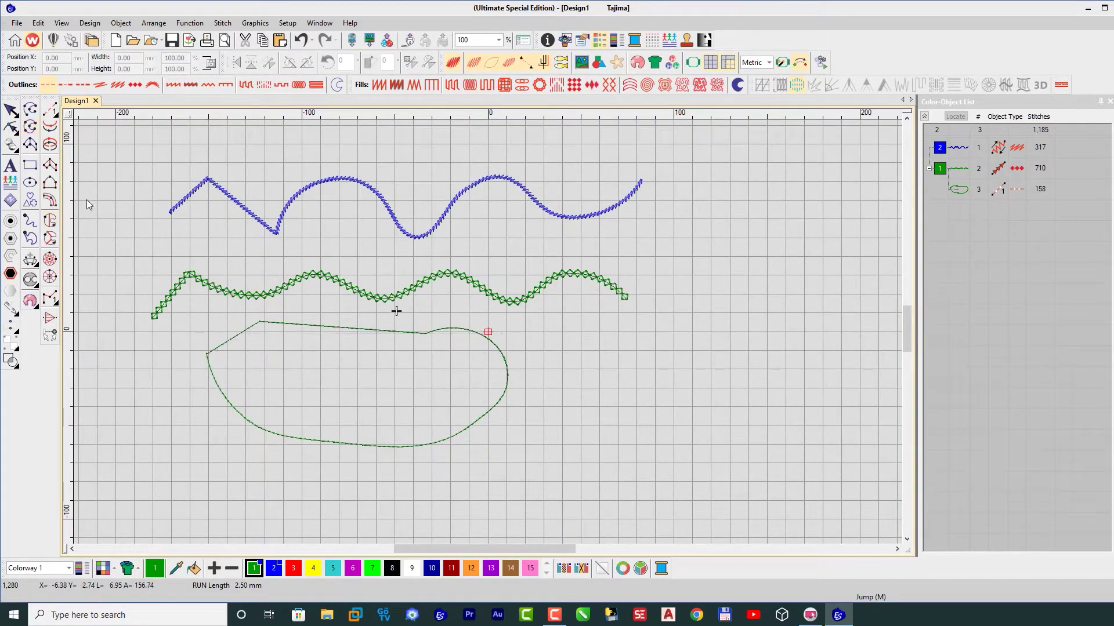
click(10, 111)
click(248, 86)
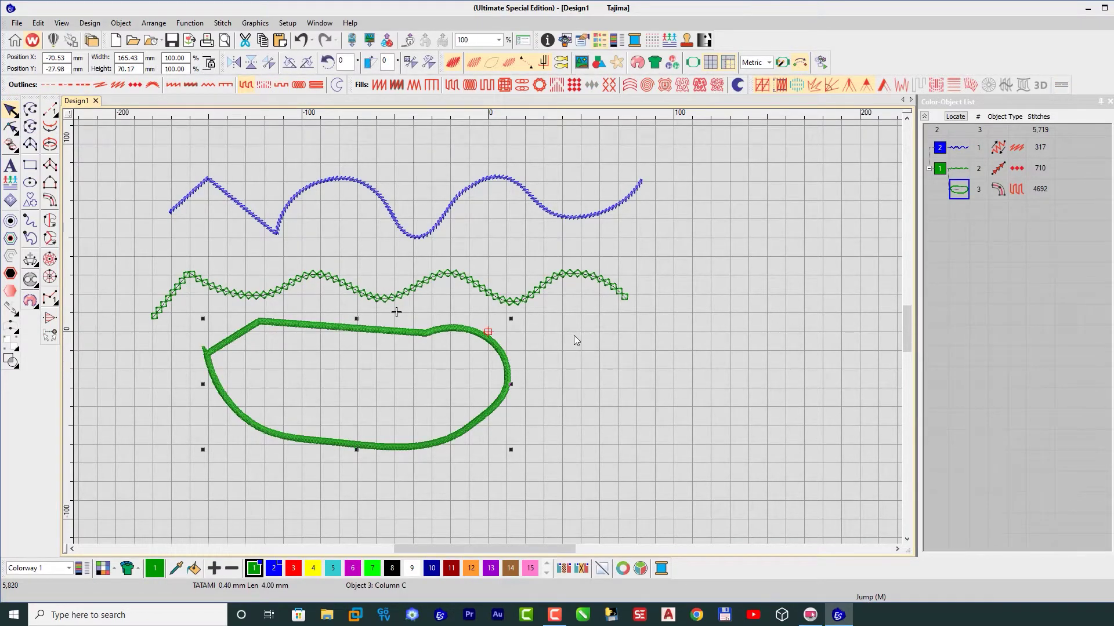
Shrink the closed shape to about 122 by 52 mm and narrow the green motif line, moving both toward the design's left side
drag(510, 451, 430, 416)
drag(309, 374, 219, 405)
click(525, 288)
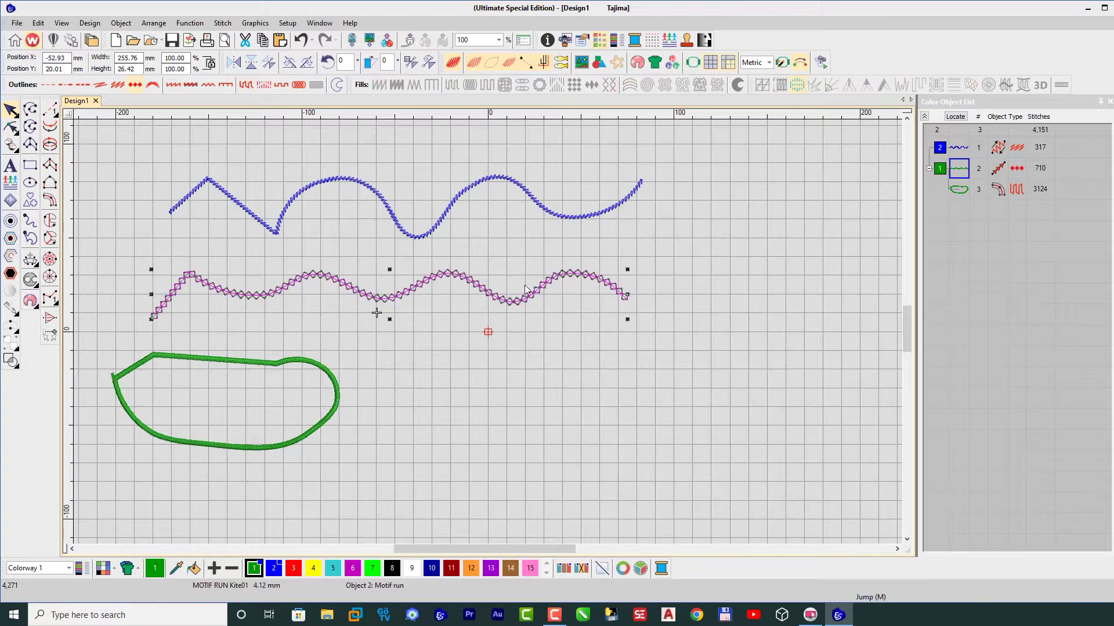
drag(627, 294, 462, 295)
drag(235, 293, 177, 277)
click(440, 354)
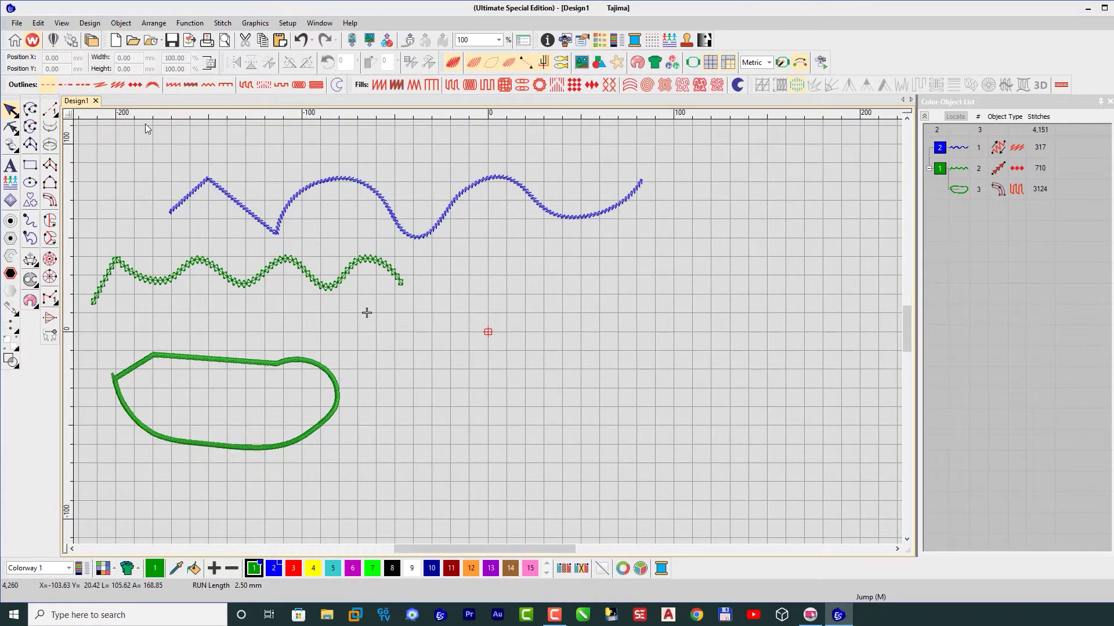
Digitize a tapering column about 200 by 38 mm beside the closed shape, using five point pairs and an upturned narrow end
click(49, 111)
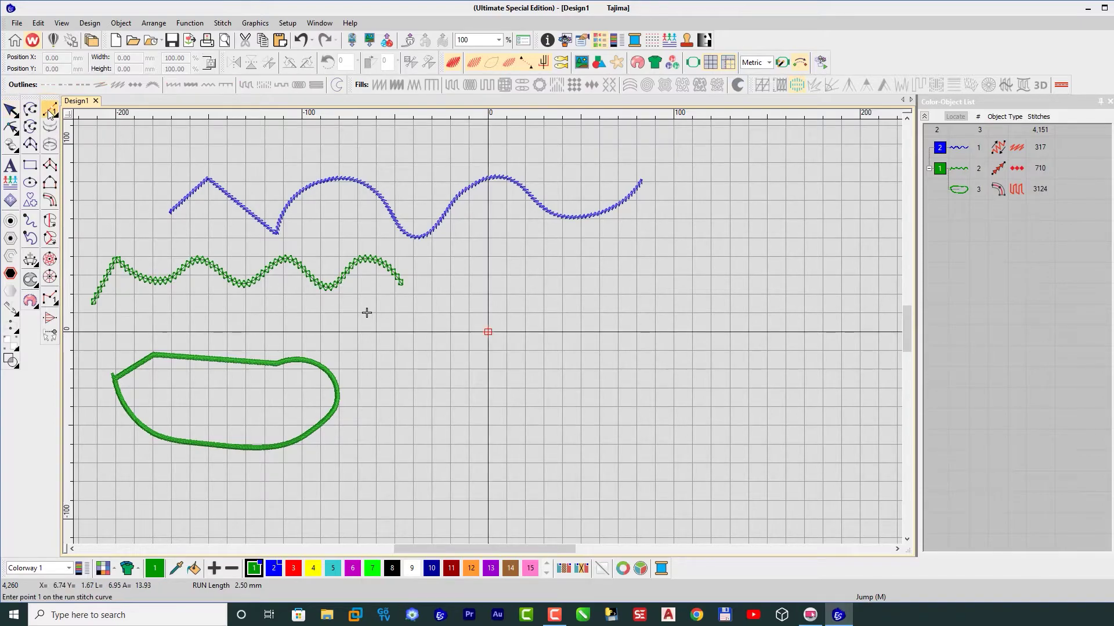
click(31, 145)
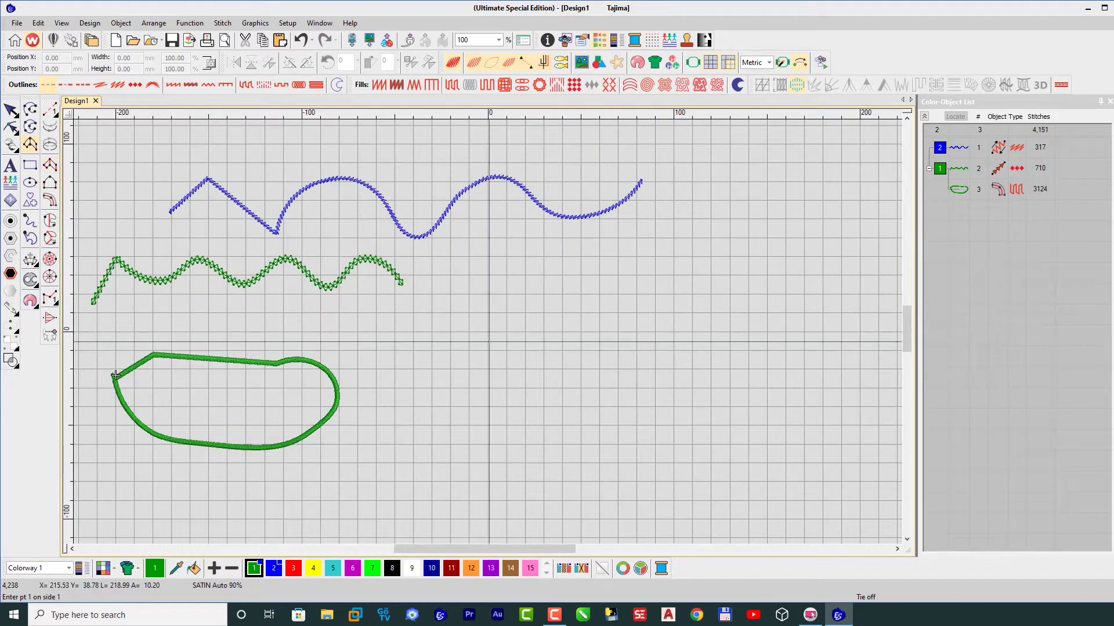
click(453, 315)
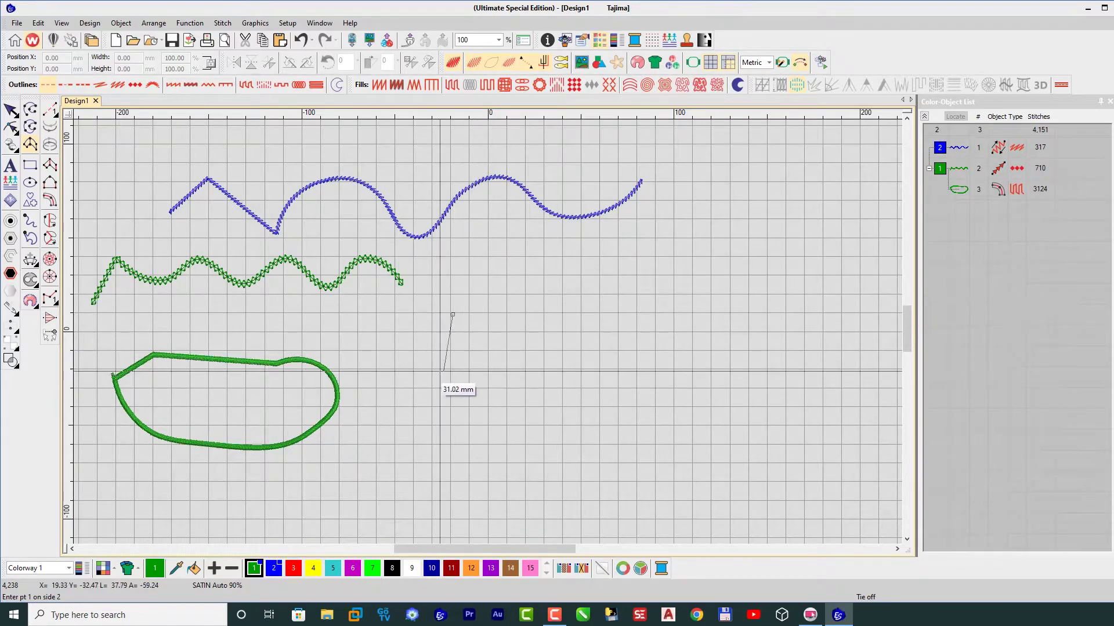
click(452, 371)
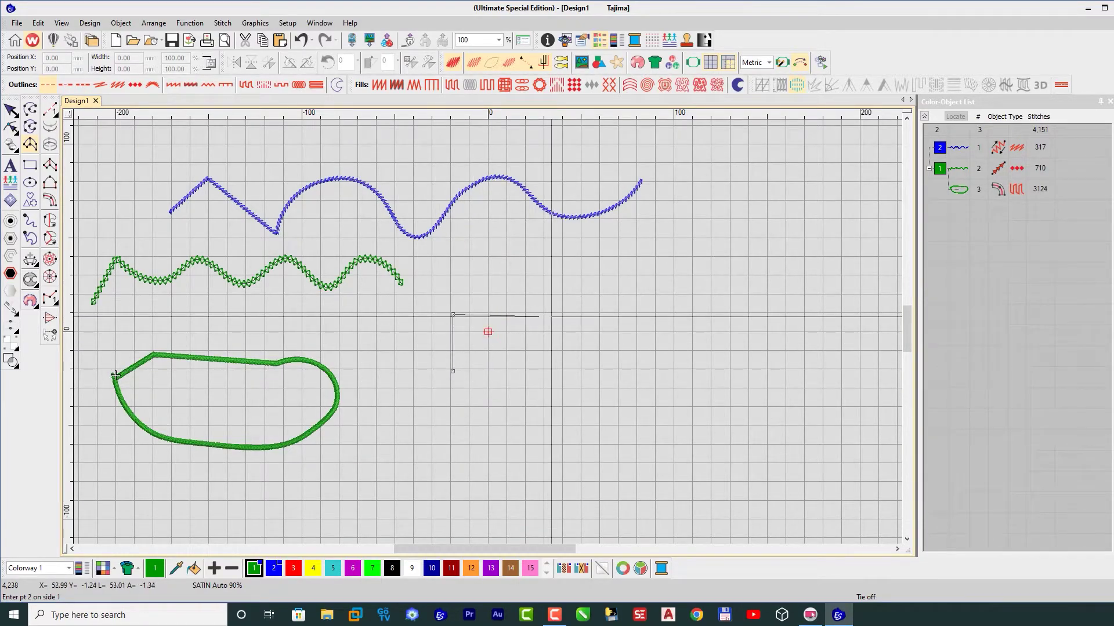
click(550, 371)
click(551, 315)
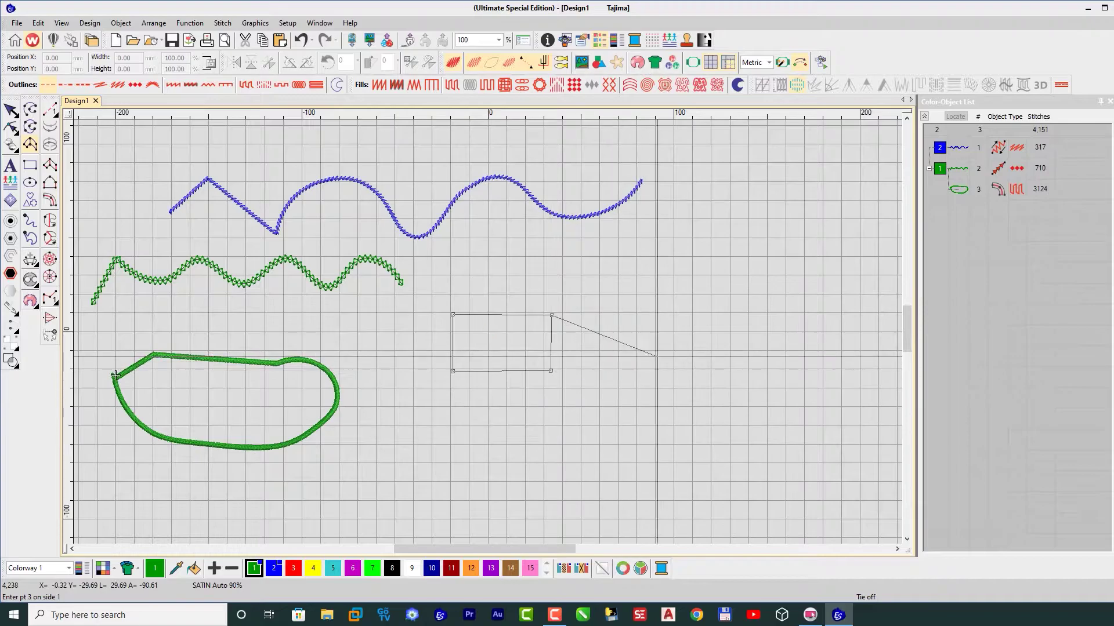
click(658, 315)
click(659, 373)
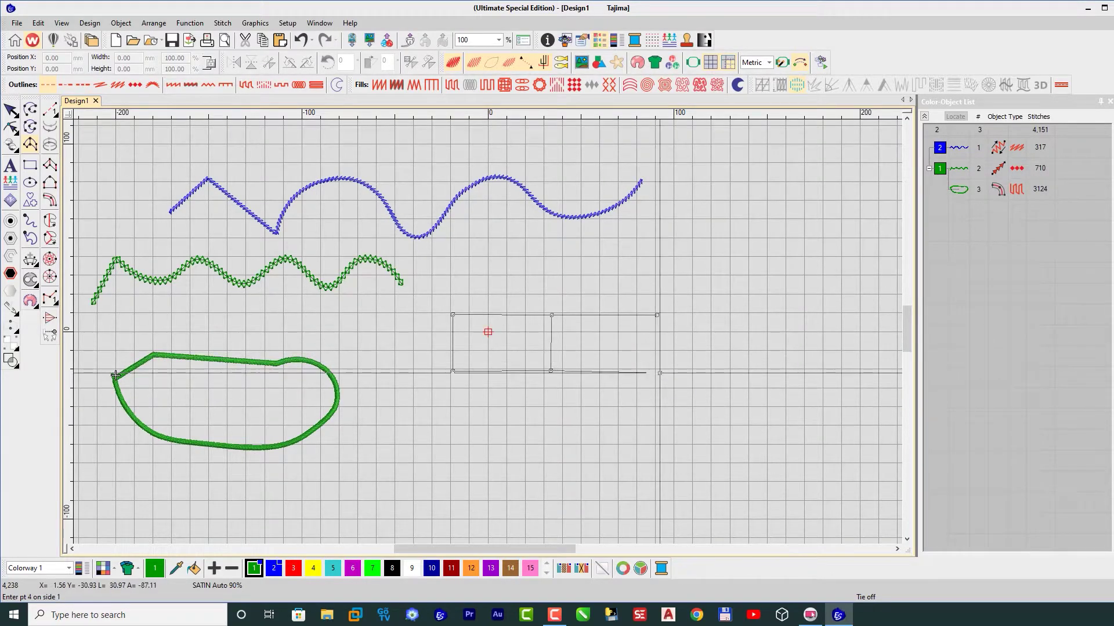
click(781, 311)
click(789, 336)
click(818, 302)
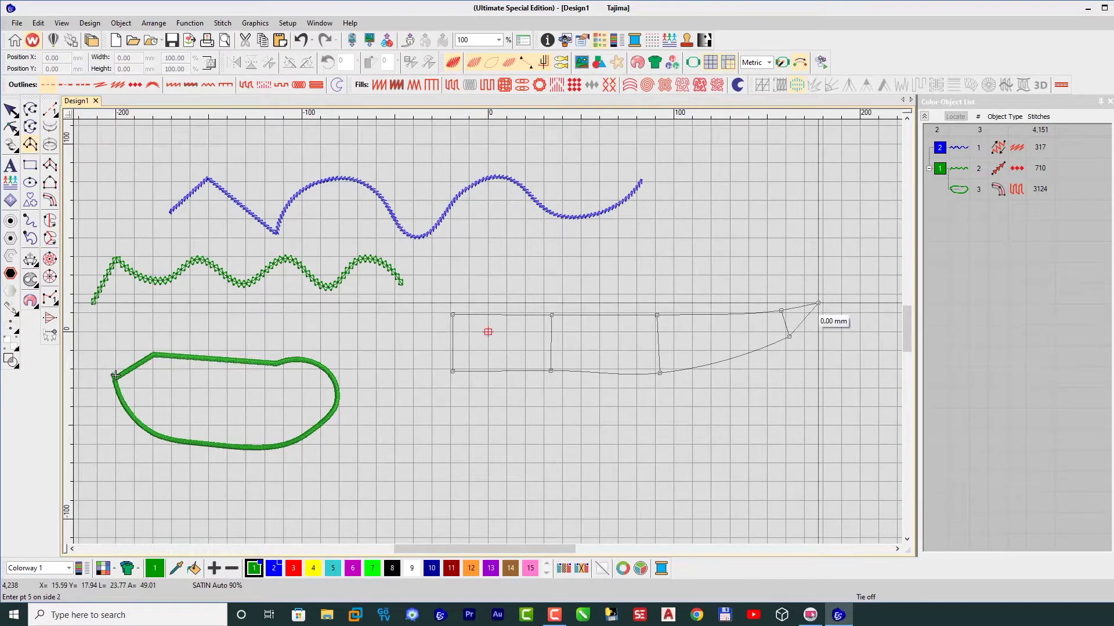
click(826, 321)
key(Return)
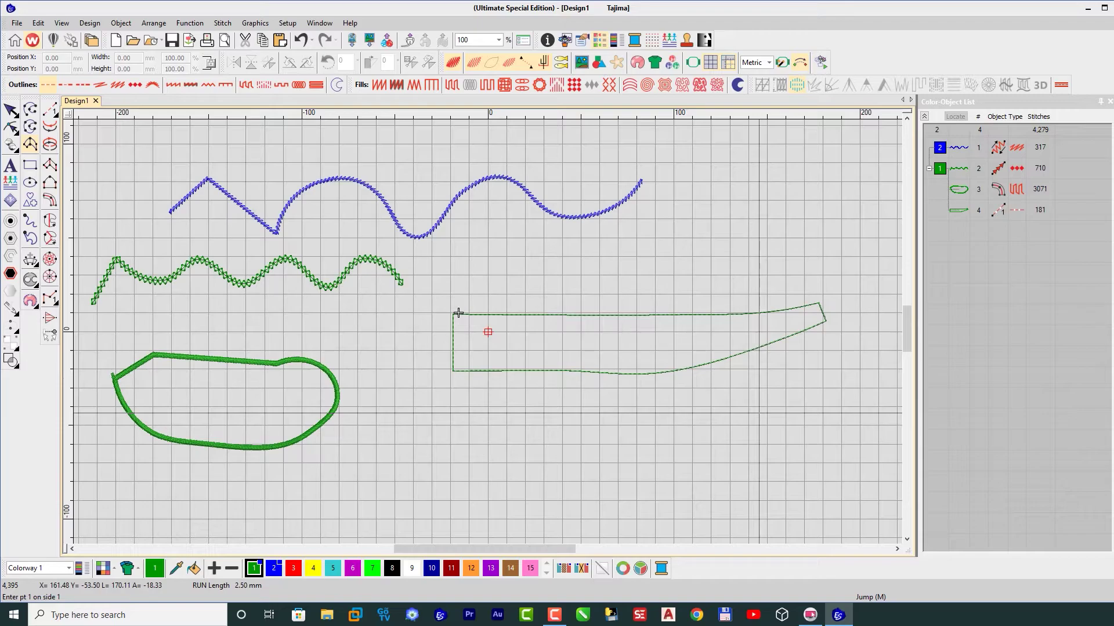
Try Satin, Zigzag and Tatami fills on the tapering column shape
click(10, 109)
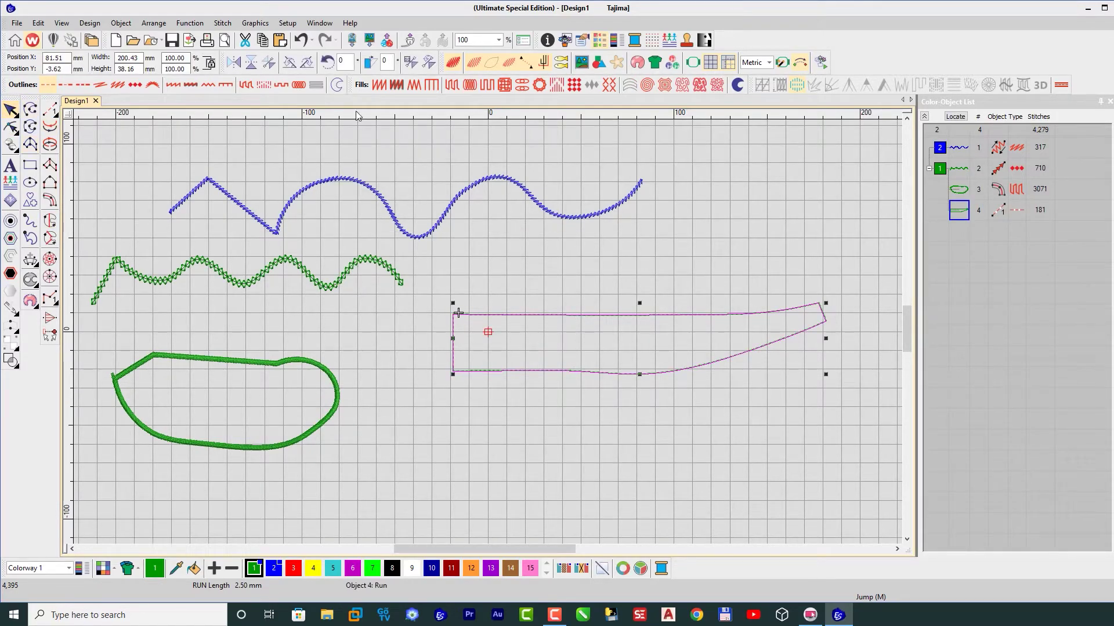
click(378, 85)
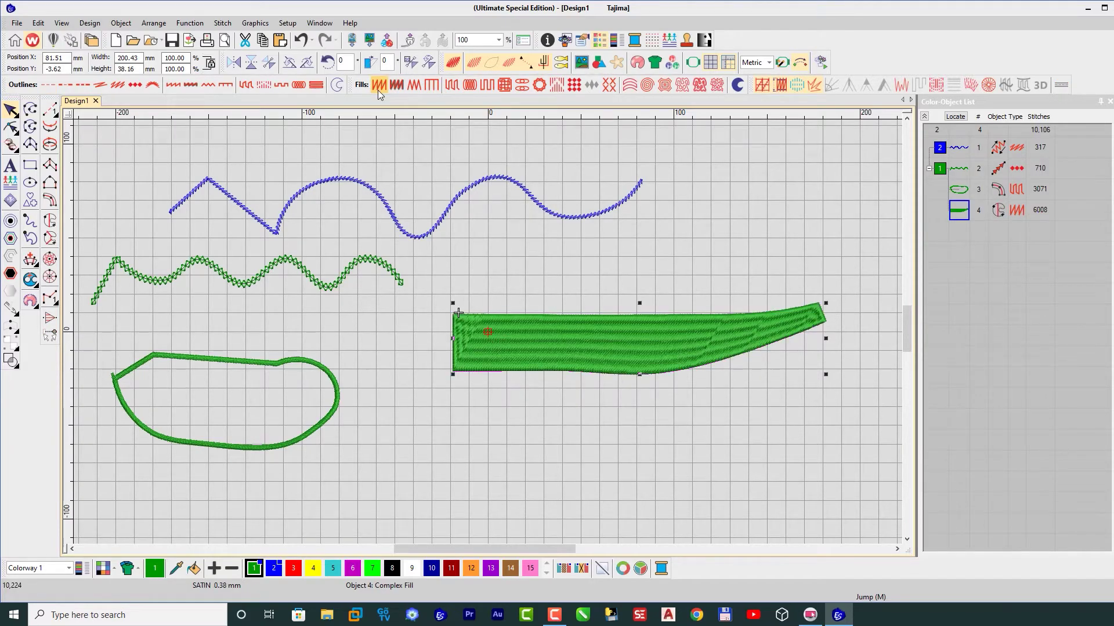
click(417, 85)
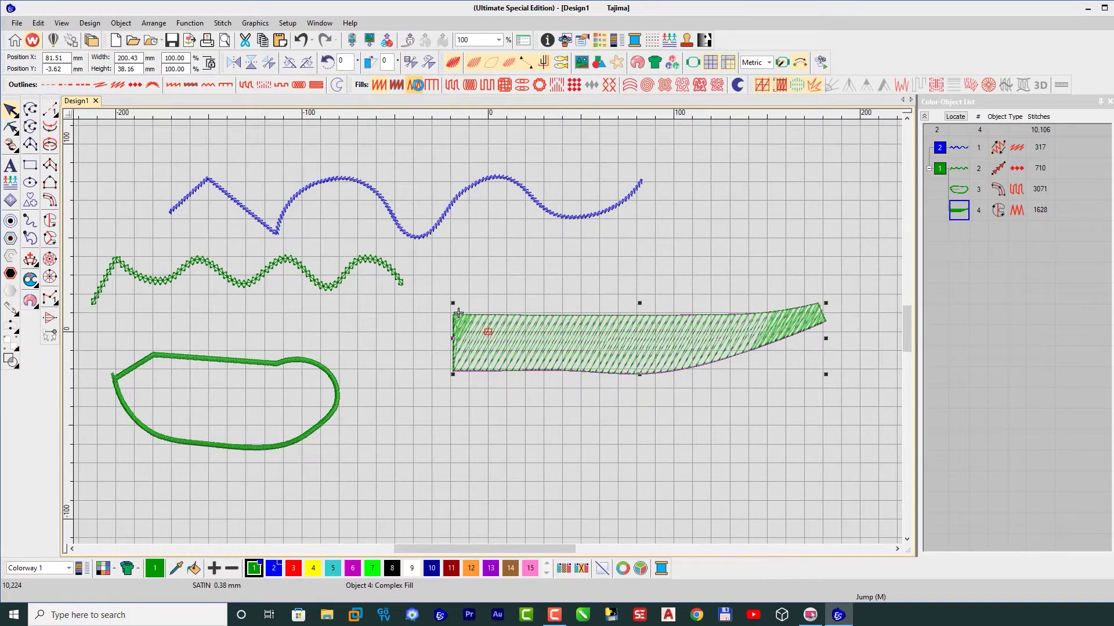
click(450, 85)
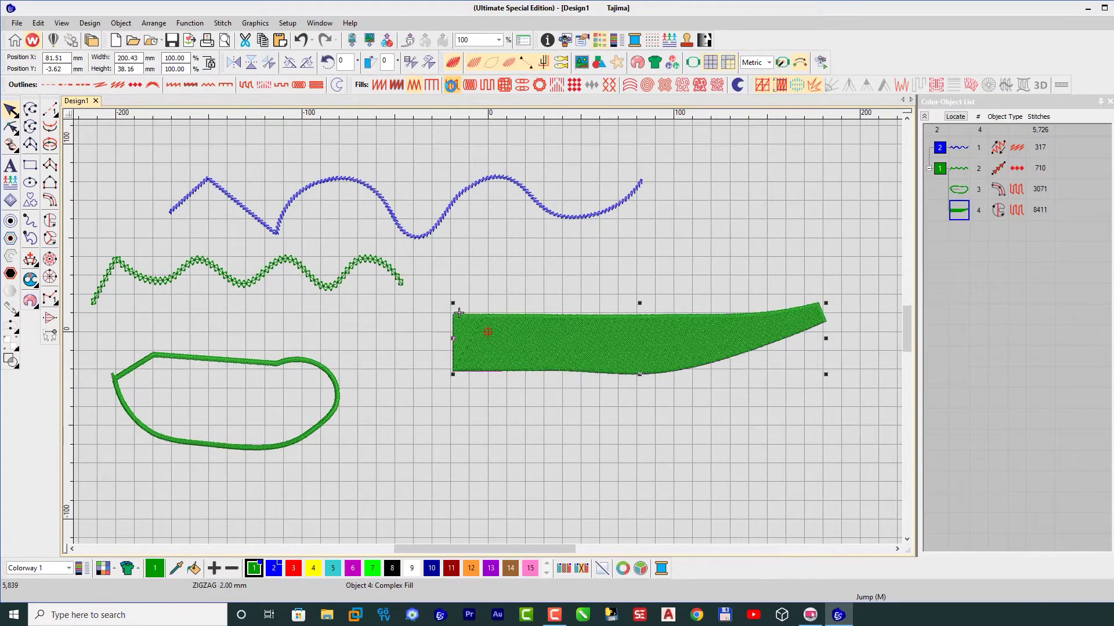
Try Stipple Stemstitch, Stipple, Offset and Ripple fills on the tapering shape and settle on Satin
click(716, 86)
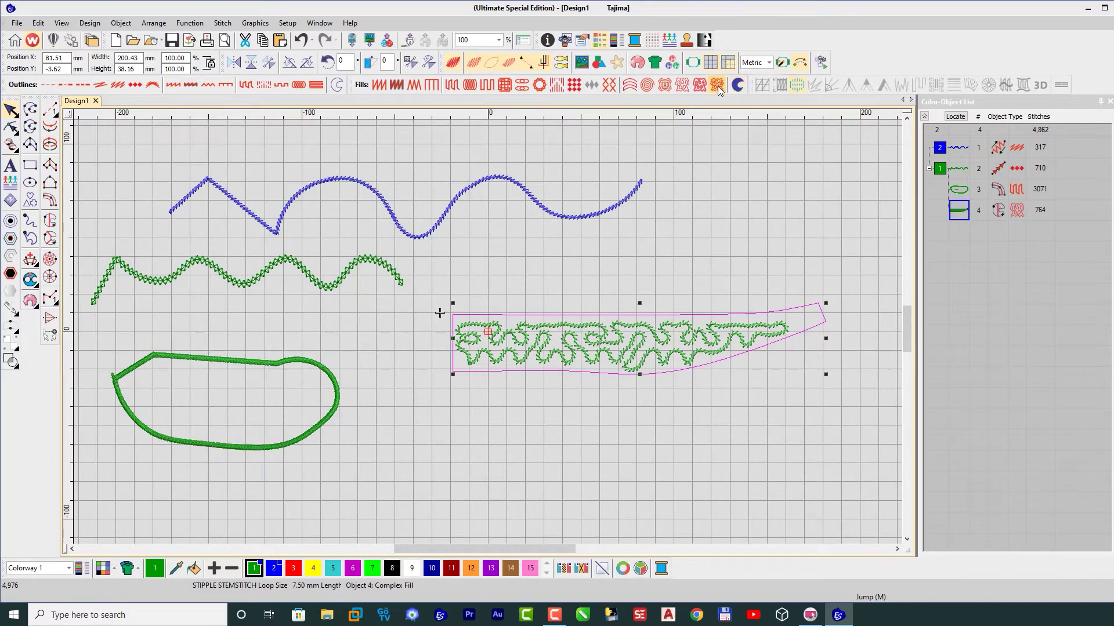
click(699, 85)
click(683, 85)
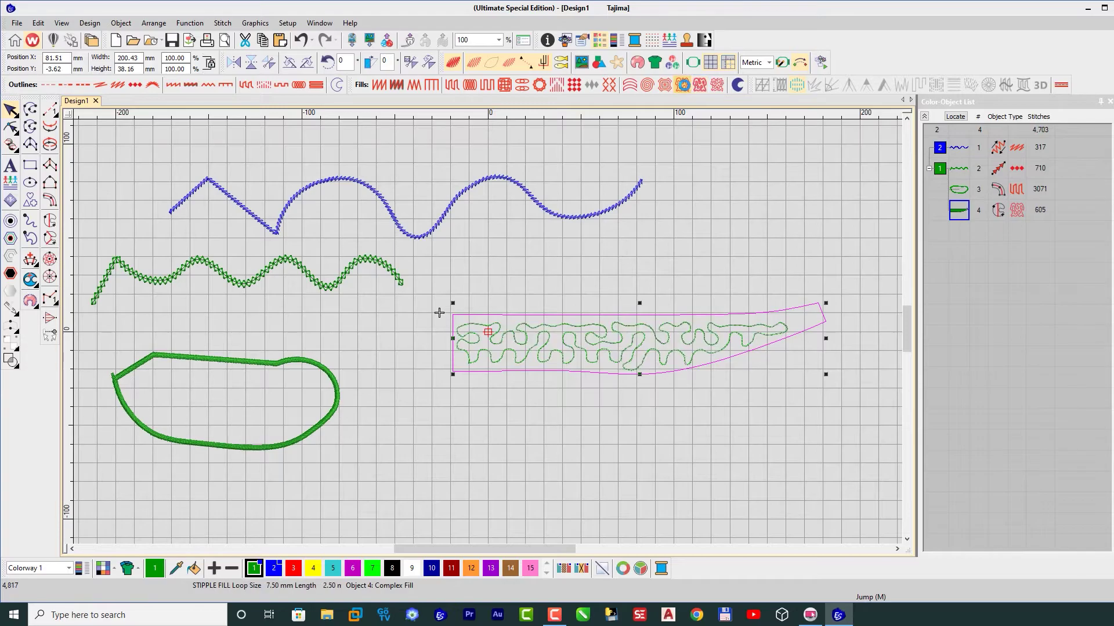
click(647, 85)
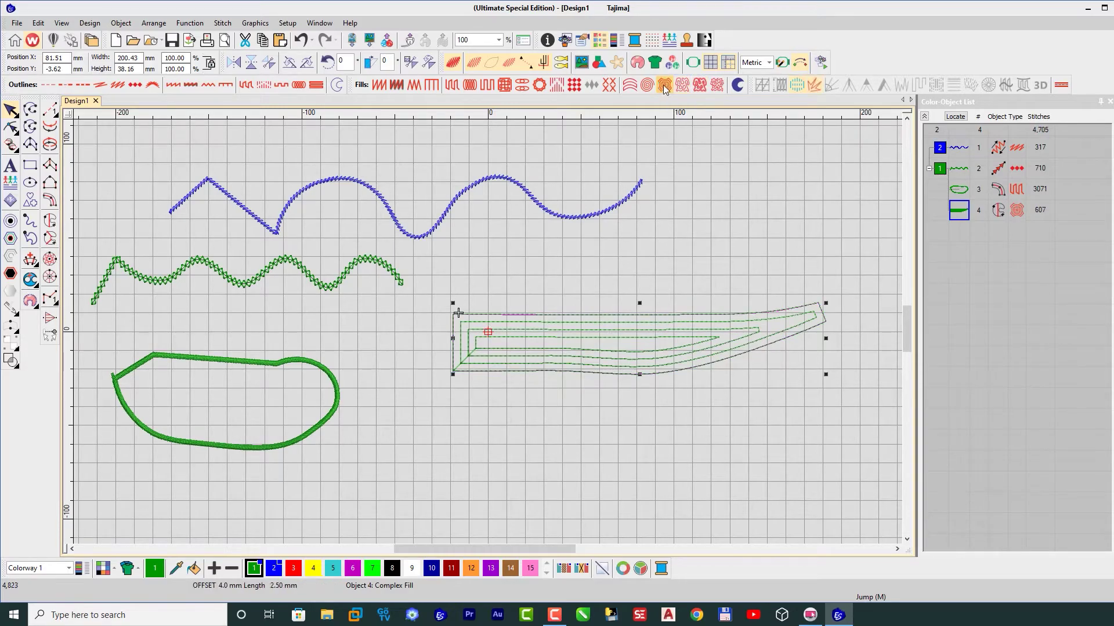
click(646, 85)
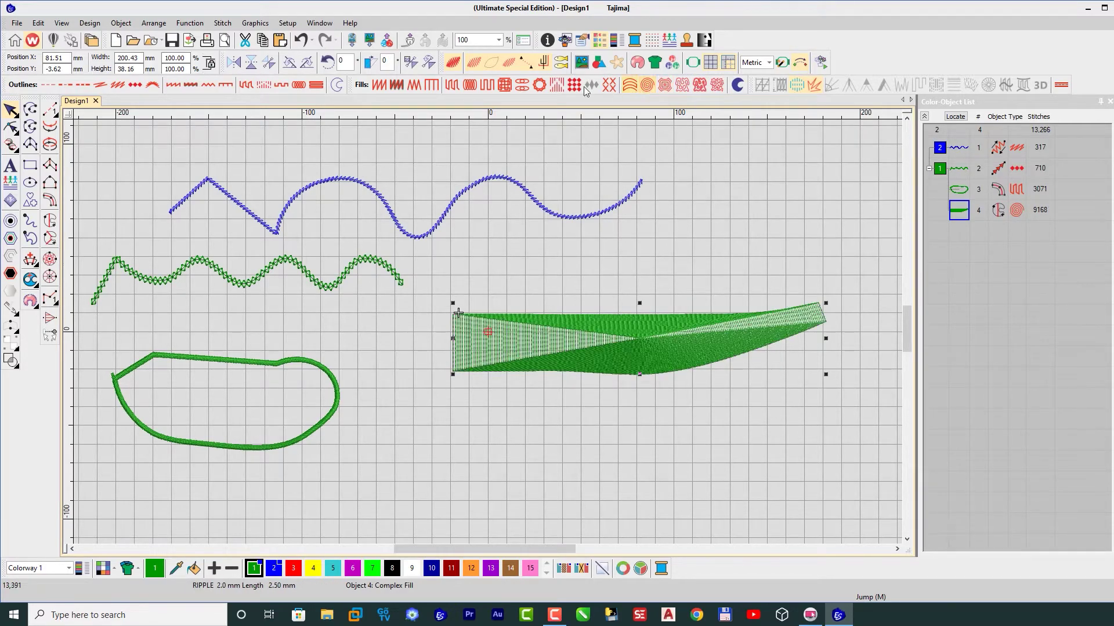
click(539, 86)
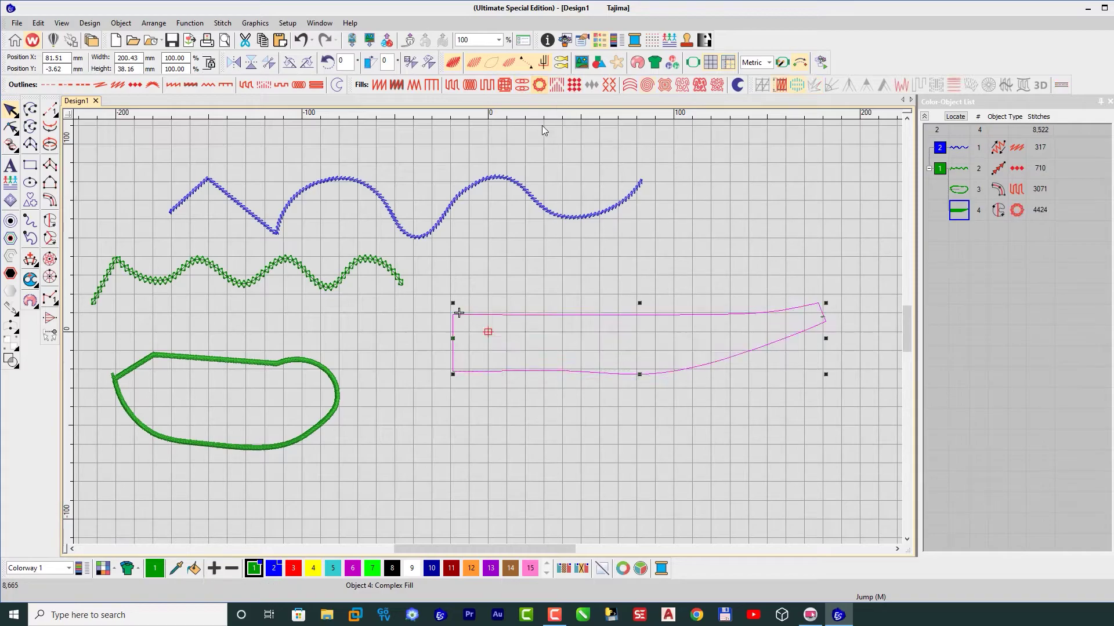
click(415, 86)
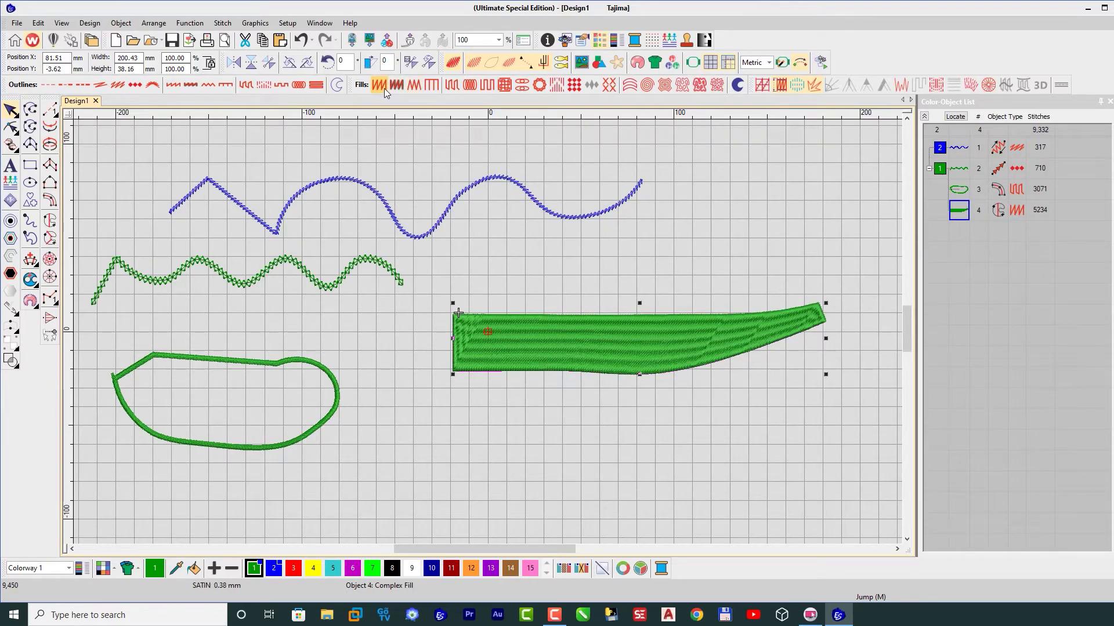
click(526, 291)
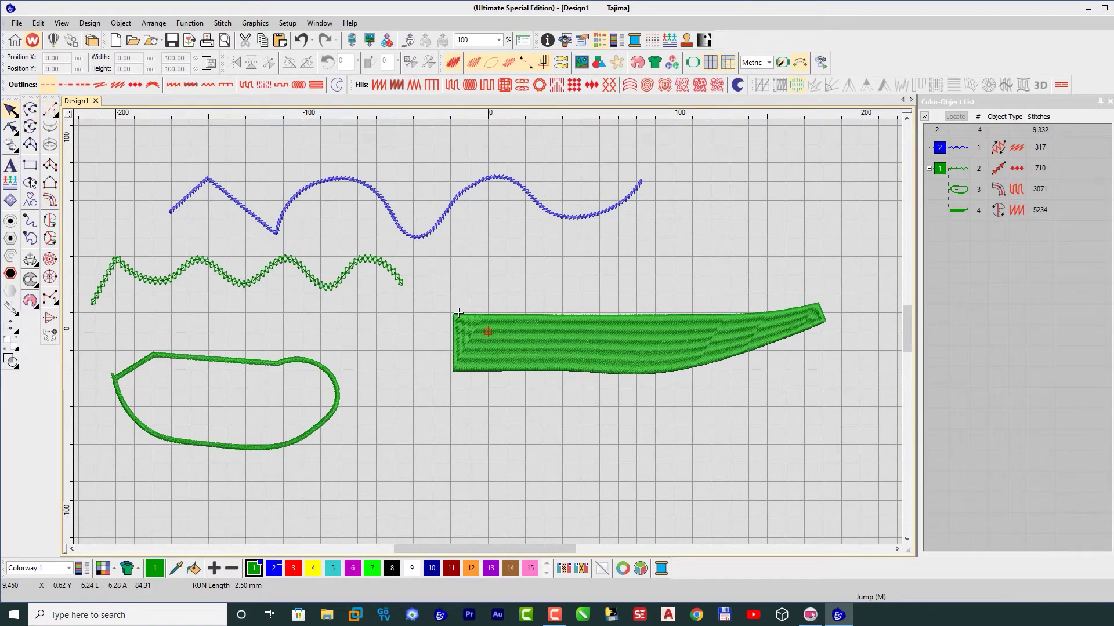
Move the Satin-filled shape up about 33 mm beside the motif line, and select the other three objects one by one in the object list
click(573, 355)
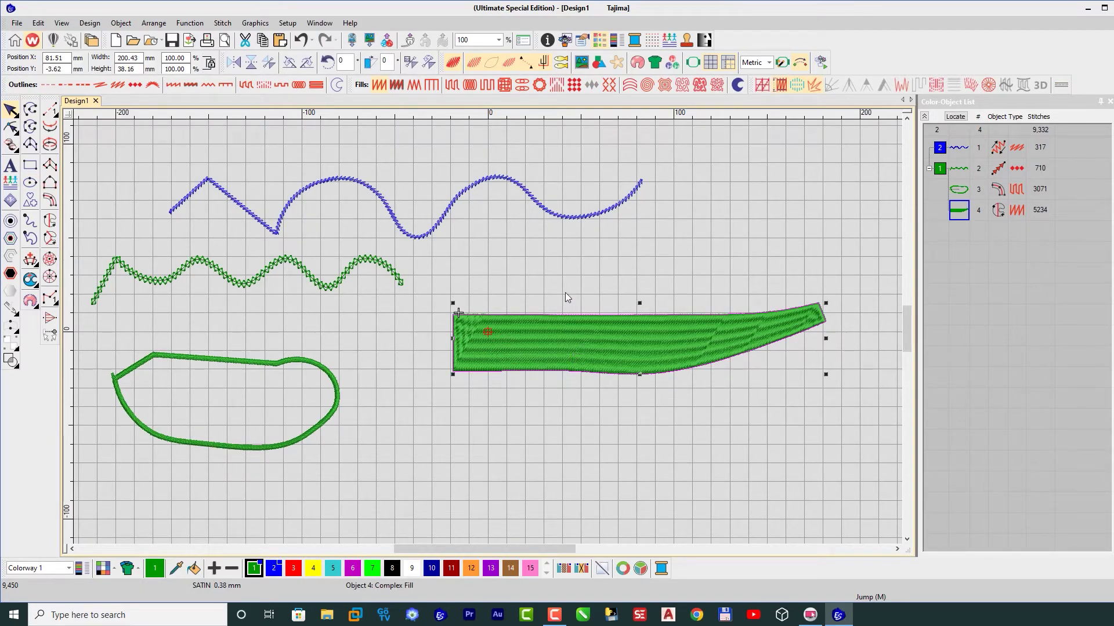
drag(573, 348, 565, 287)
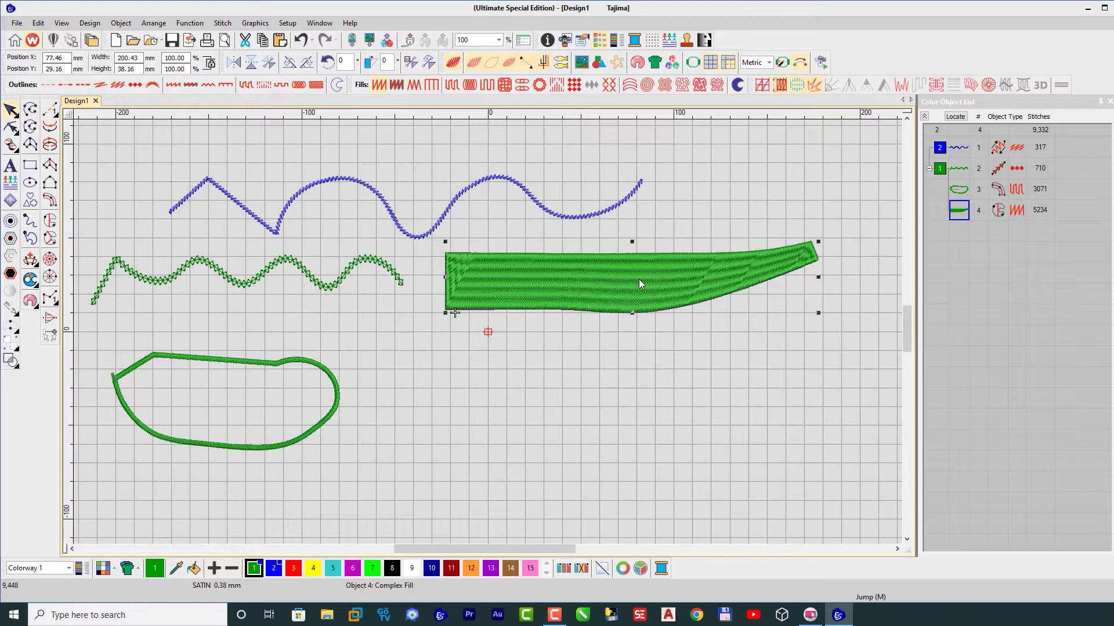
click(960, 150)
click(959, 168)
click(958, 190)
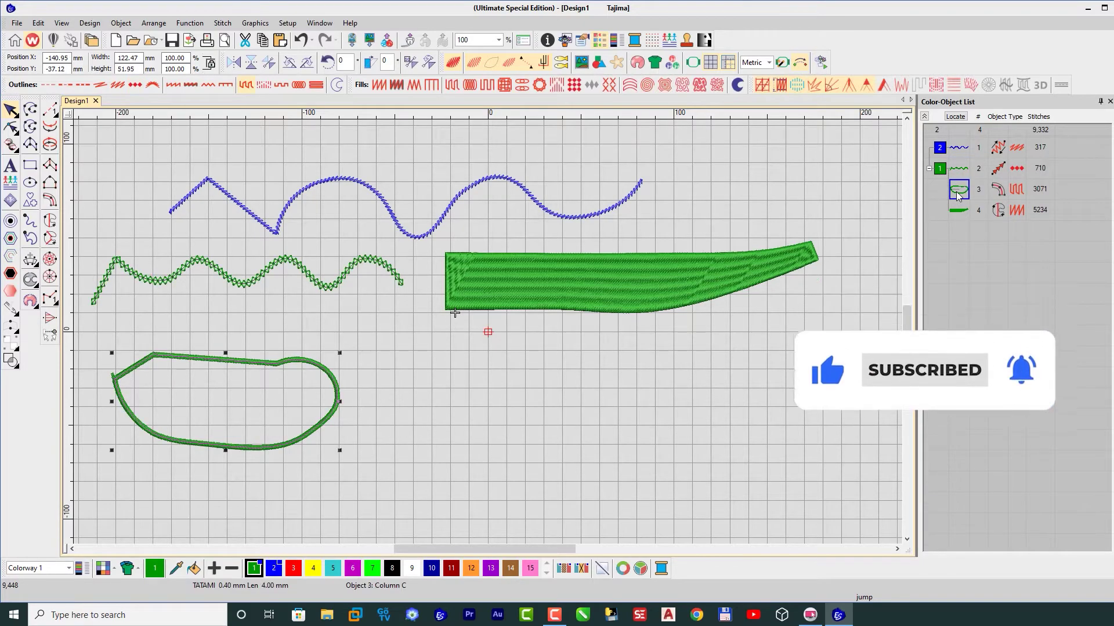
Reshape the Satin-filled shape by pulling its second lower-edge point downward to bulge the edge
click(960, 211)
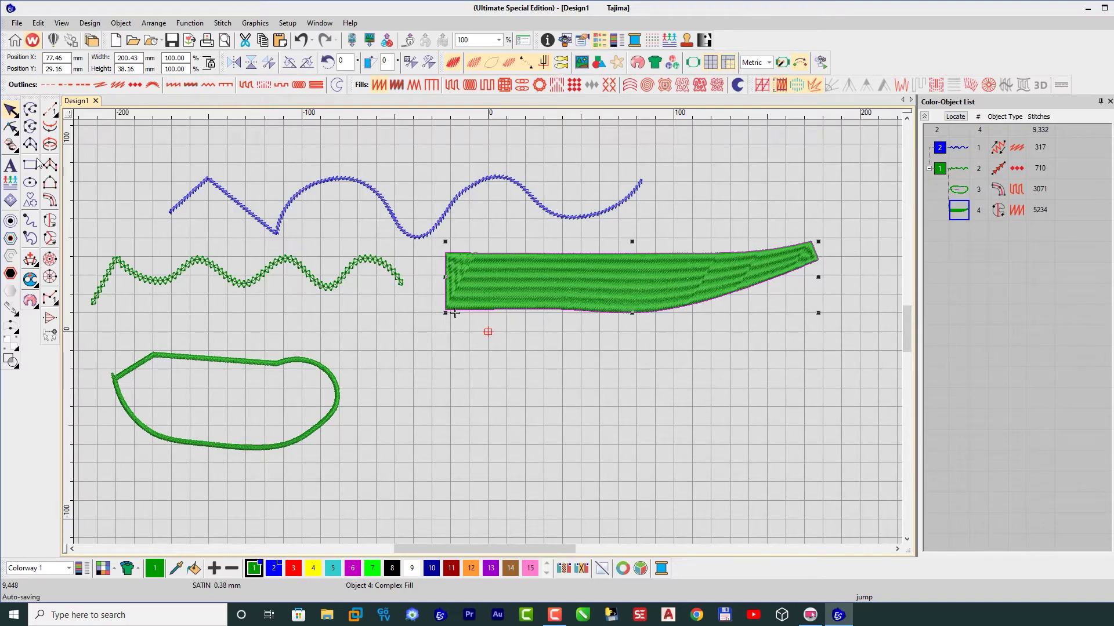
click(10, 126)
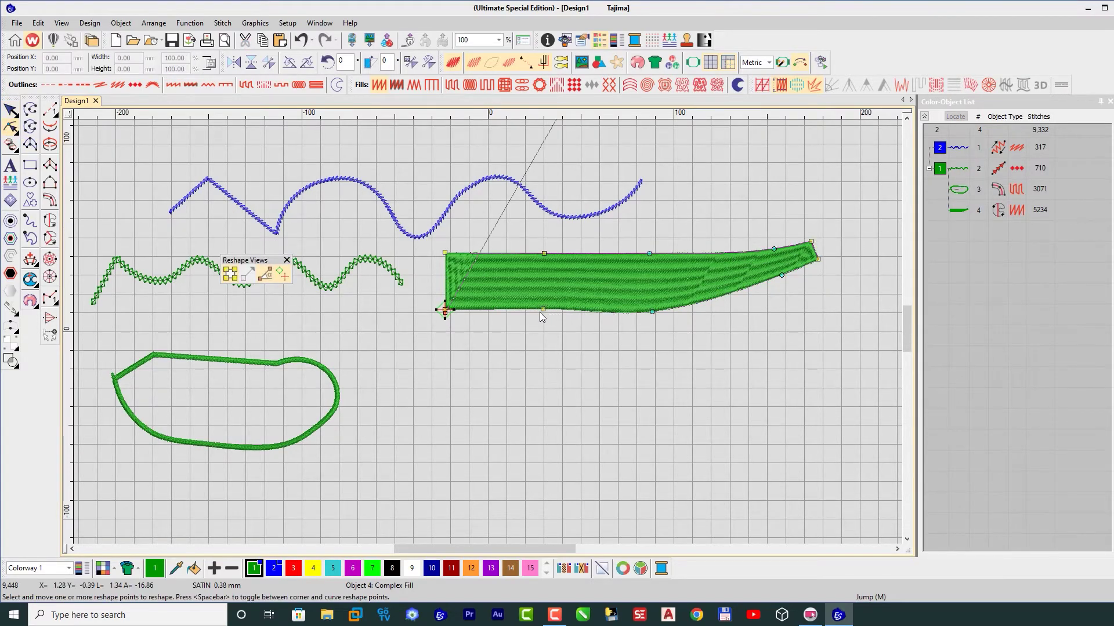
drag(542, 310, 540, 324)
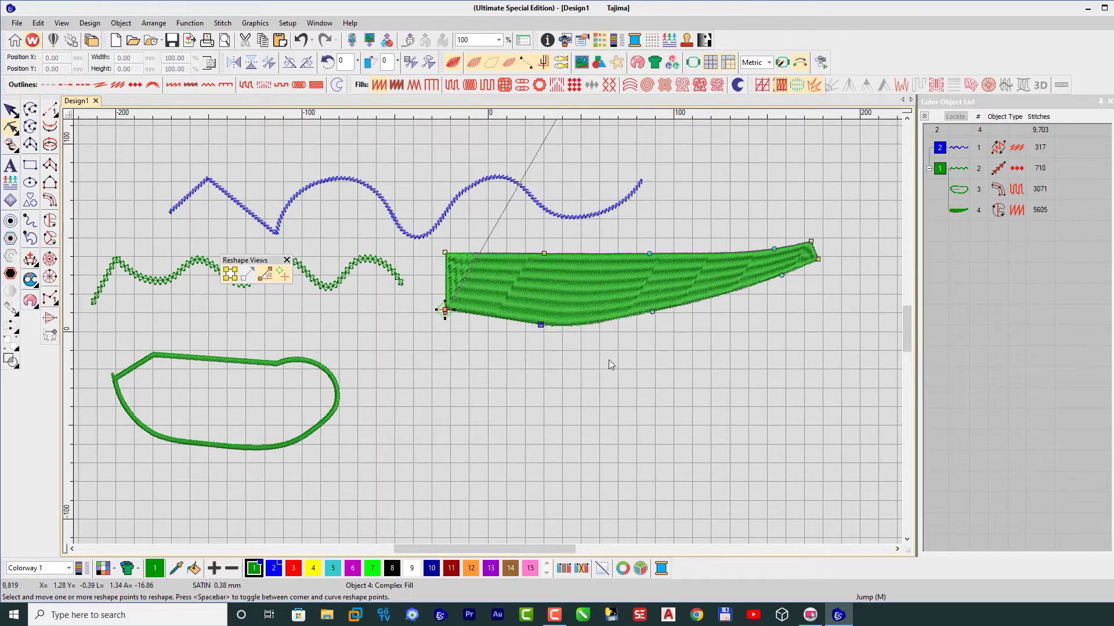
Pull the third lower-edge point of the green shape downward and add a reshape point between it and the second one
drag(654, 313, 671, 348)
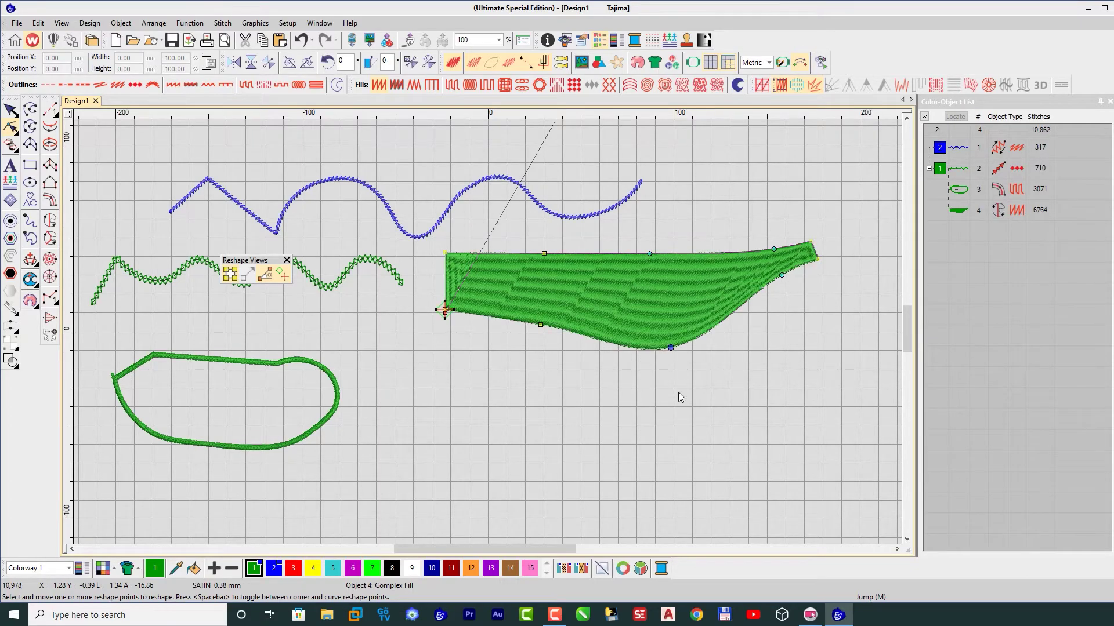
click(614, 359)
click(597, 339)
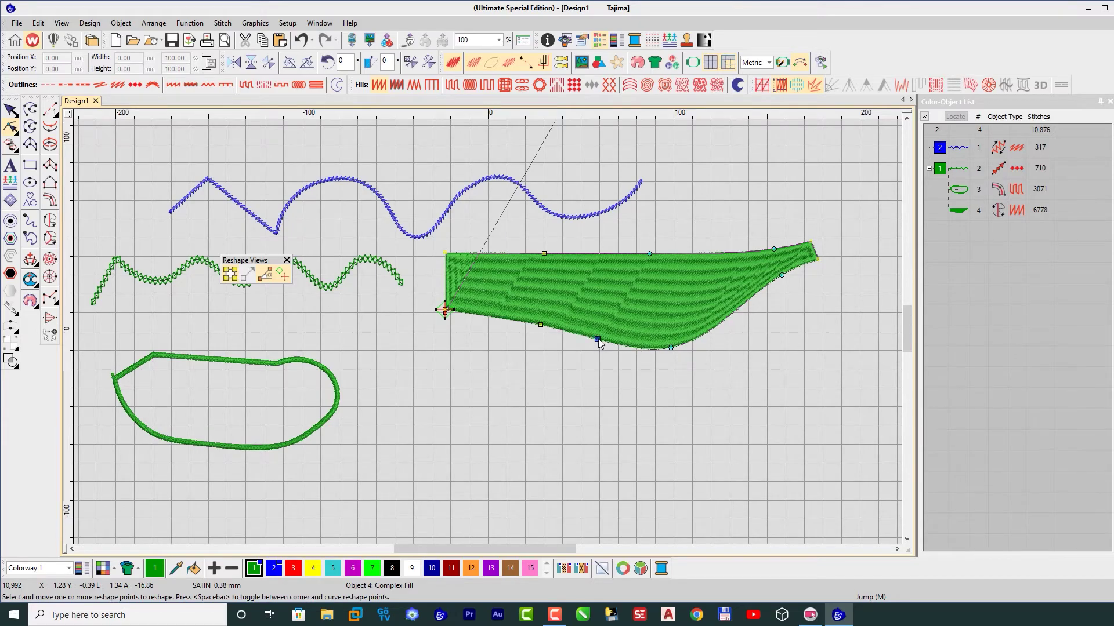
click(646, 401)
Add a curve point near the wide end of the lower edge and make the two corner points beside it curve points
right_click(488, 317)
click(598, 339)
click(540, 325)
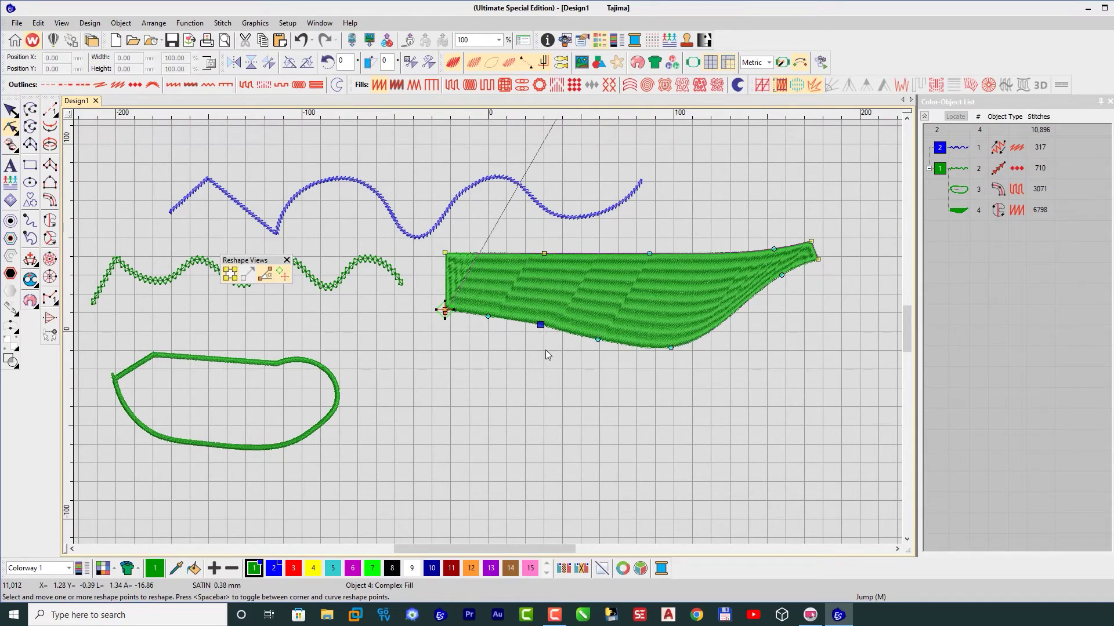
key(Delete)
Reshape the lower edge into two bulges near the wide end, narrow it toward the tip, and pull the tip corners outward
drag(542, 341, 537, 352)
drag(488, 316, 469, 342)
drag(782, 275, 733, 293)
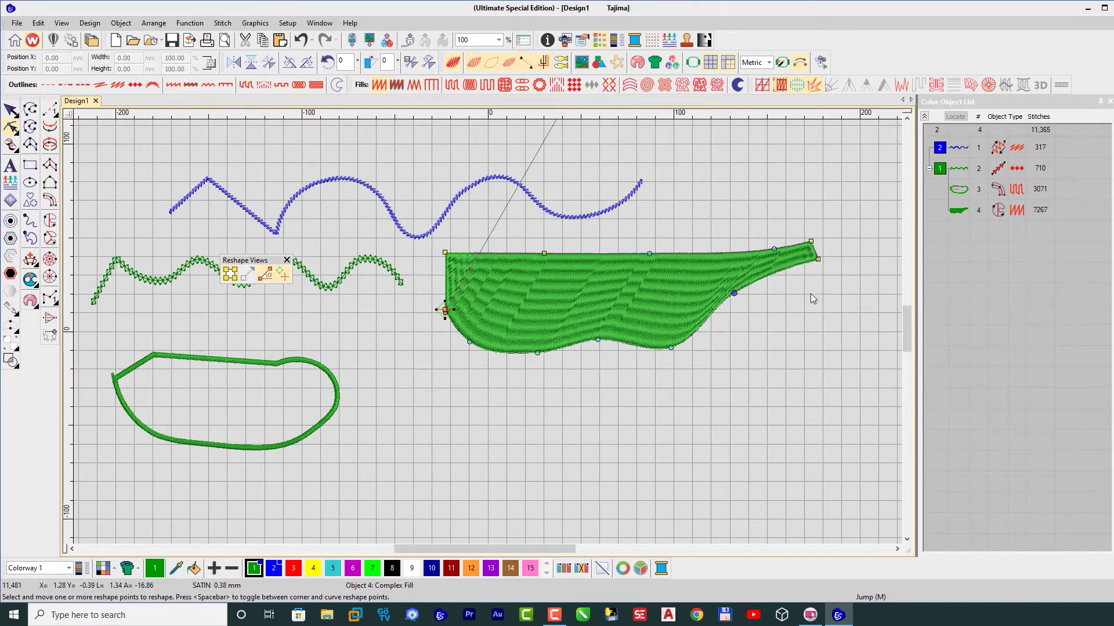
drag(811, 241, 843, 255)
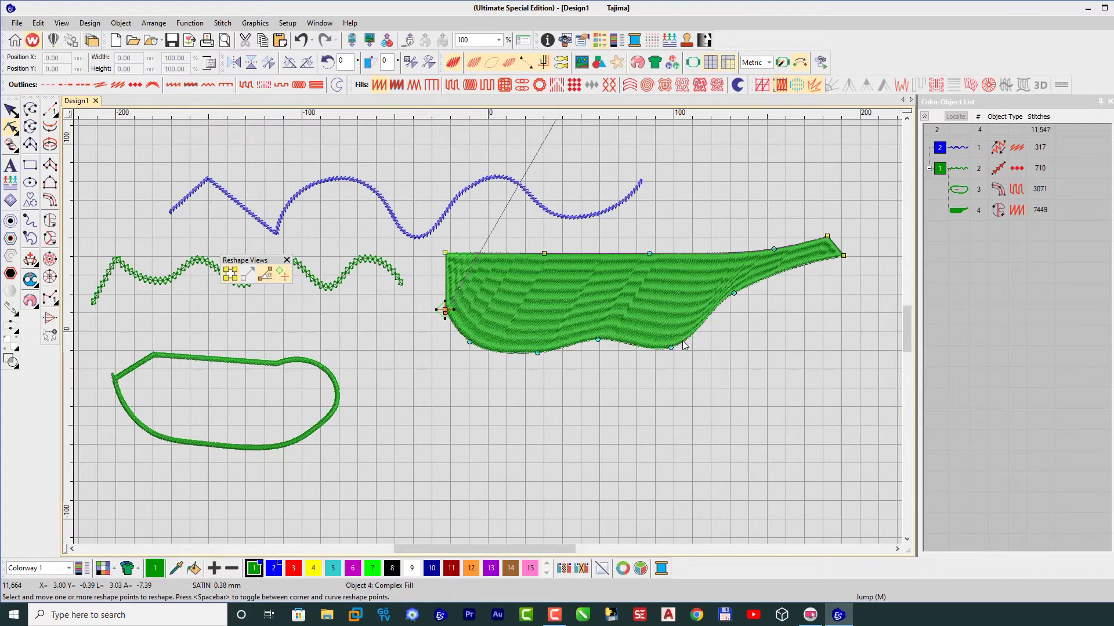
Add a curve point on the lower edge near the tip and delete the upper edge's corner point nearest the wide end
click(783, 271)
click(544, 253)
key(Delete)
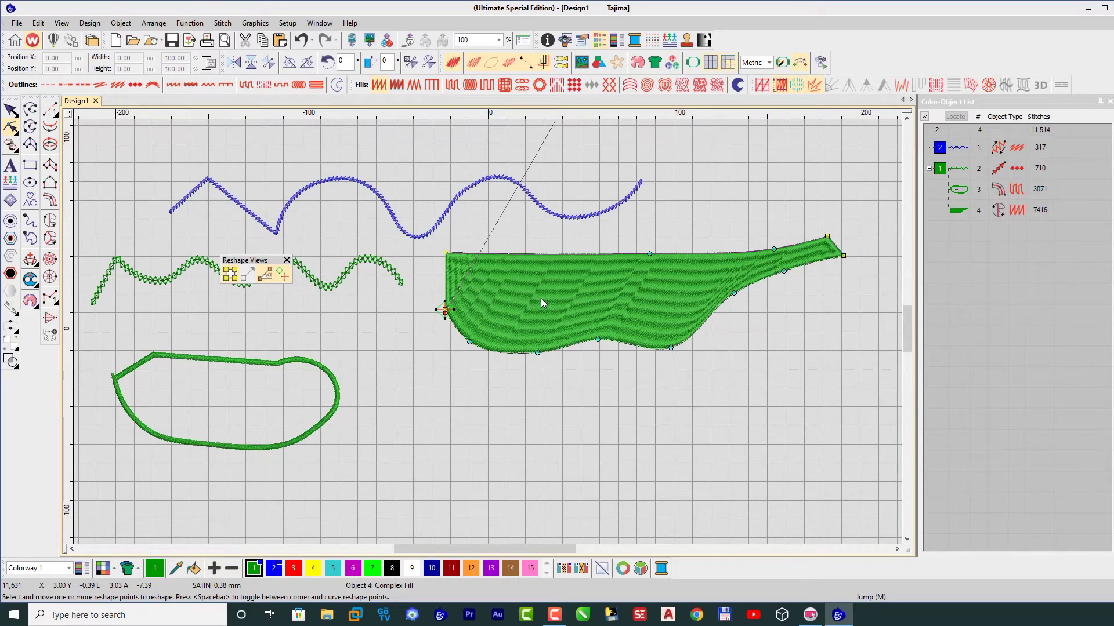
Convert the middle point of the upper edge from a curve to a corner point
click(648, 255)
key(space)
click(776, 249)
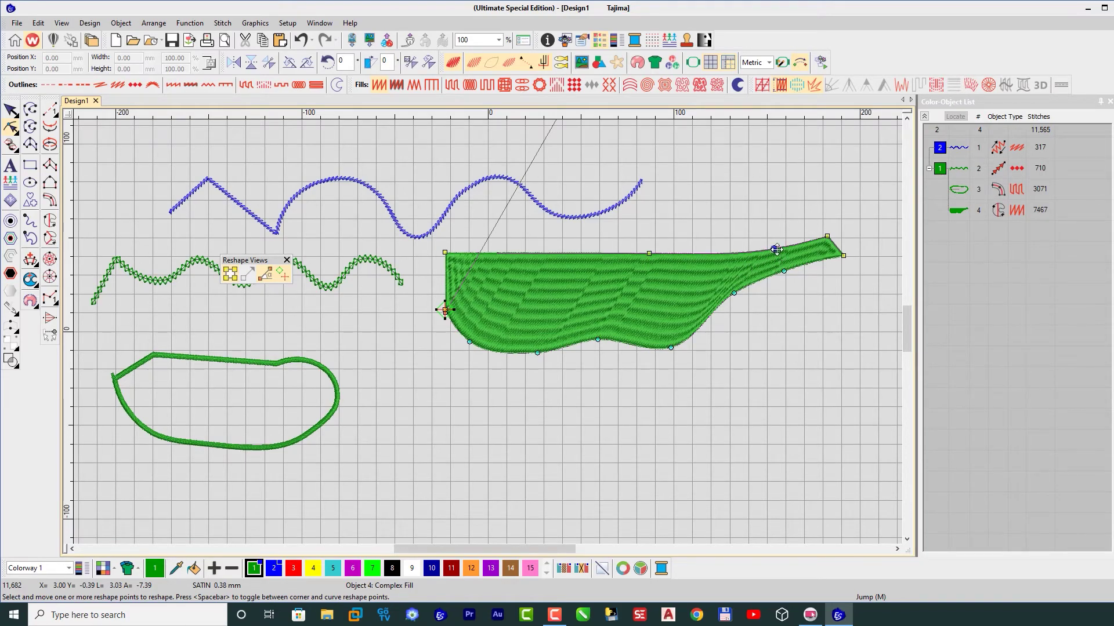
click(708, 403)
Leave reshaping and move the green filled shape down about 38 mm and left about 18 mm
drag(527, 355, 590, 292)
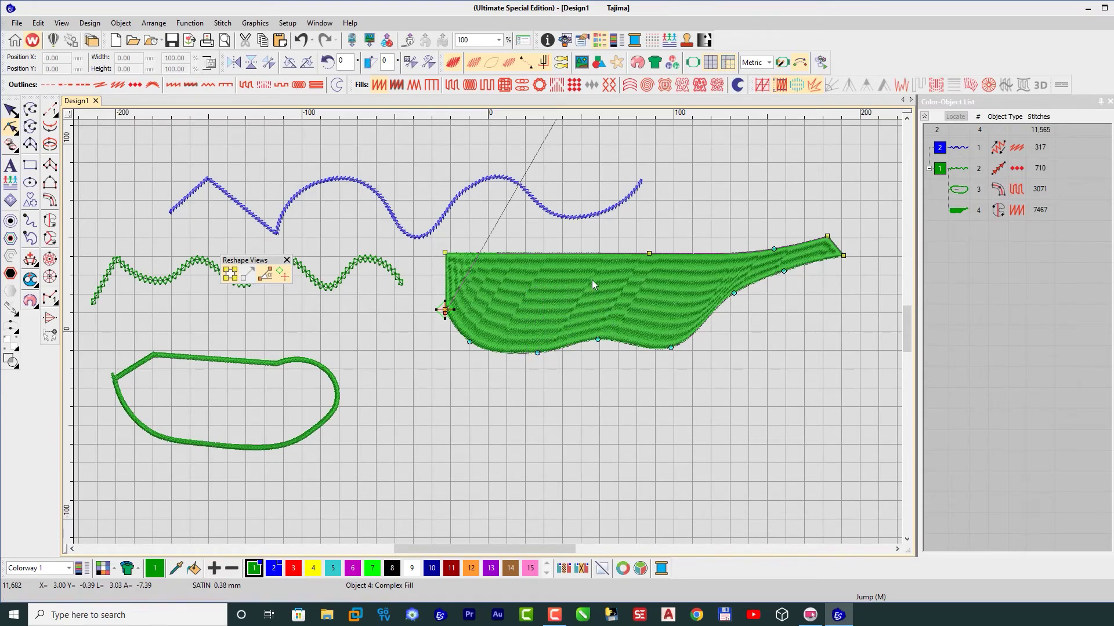
key(Escape)
drag(589, 284, 562, 350)
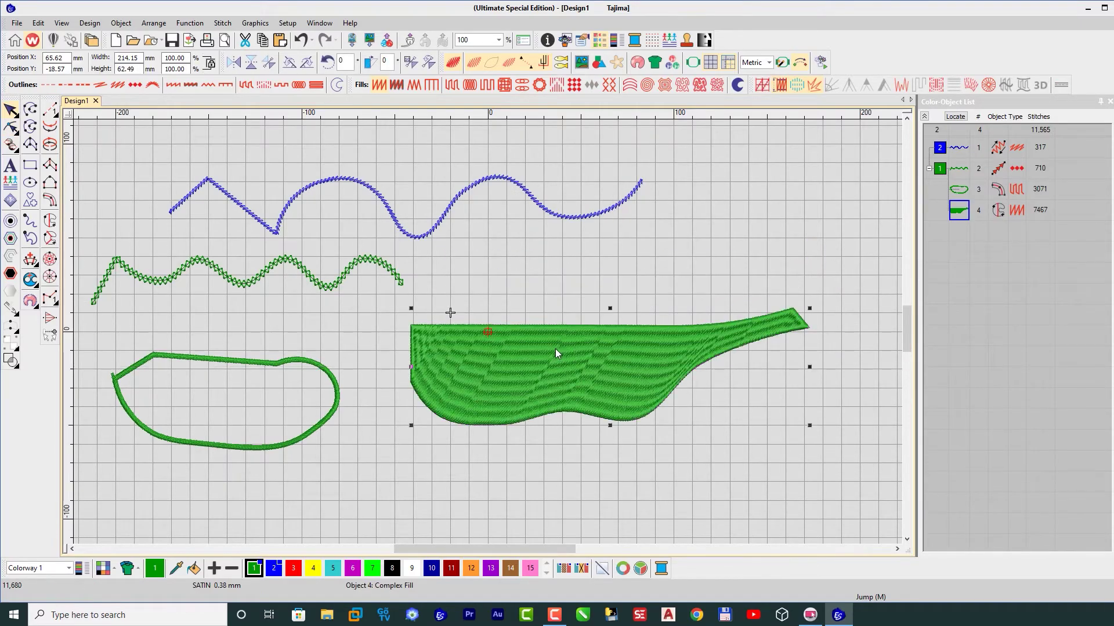
Reshape the filled shape again and pull the lower end of its stitch angle line outward to make the angle steeper
double_click(553, 352)
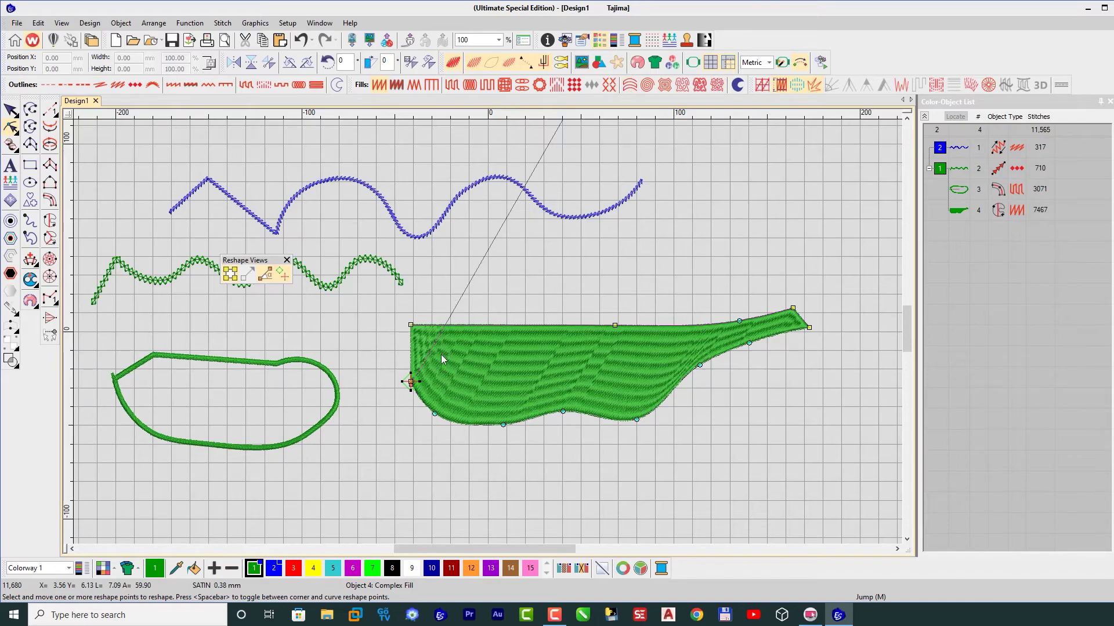
click(410, 383)
drag(409, 382, 325, 469)
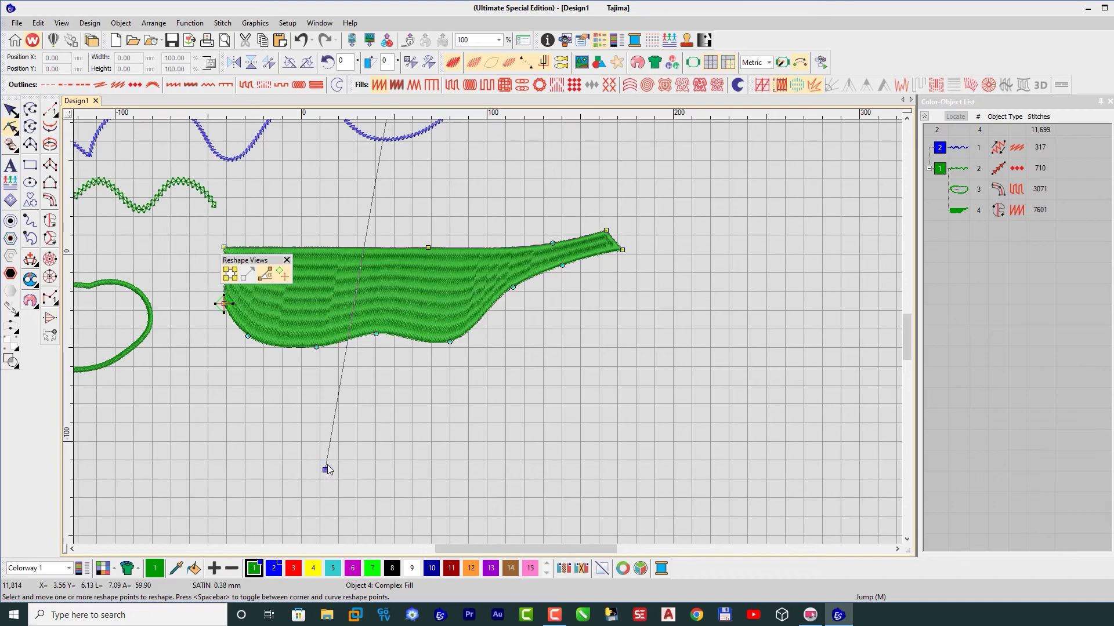
Place the entry marker on the upper-left corner and the exit marker on the upper tip corner, undoing the accidental corner move
key(0)
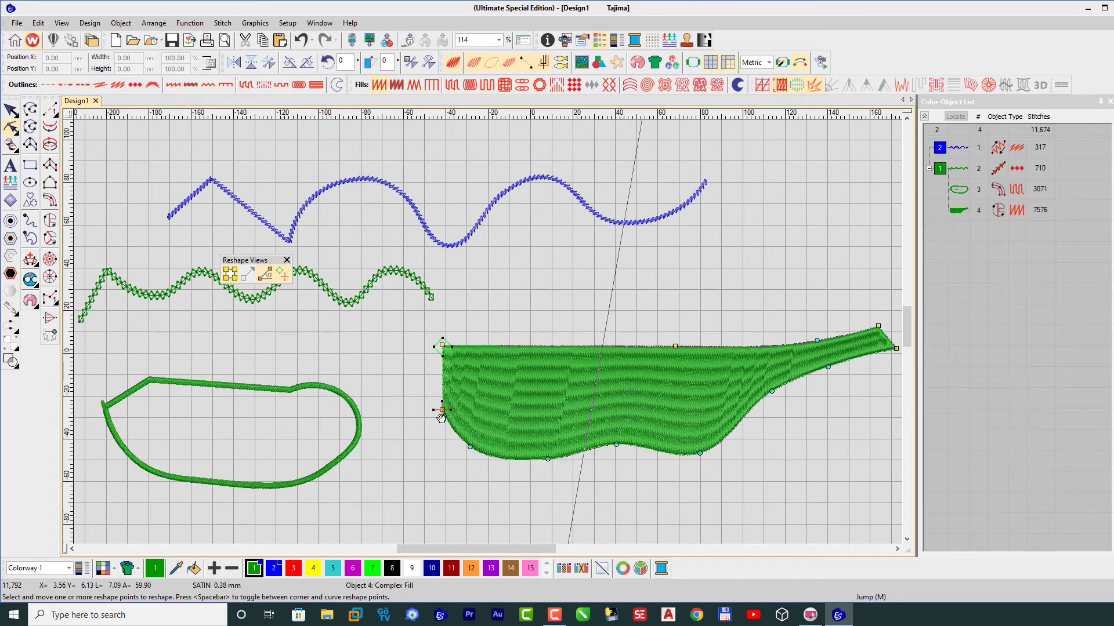
drag(440, 411, 691, 313)
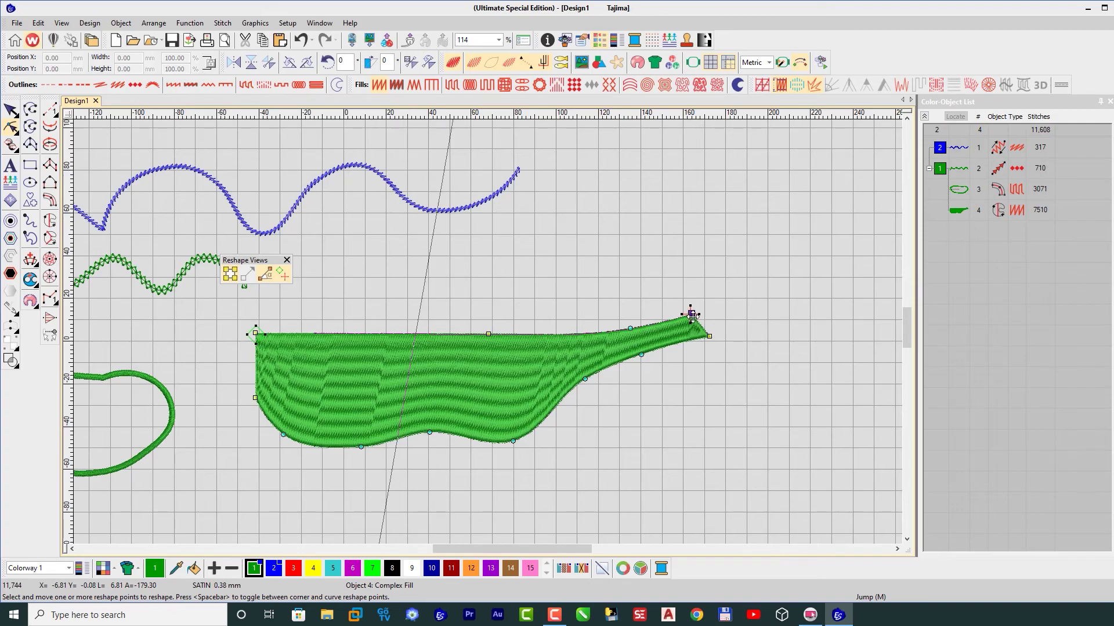
drag(690, 314, 279, 325)
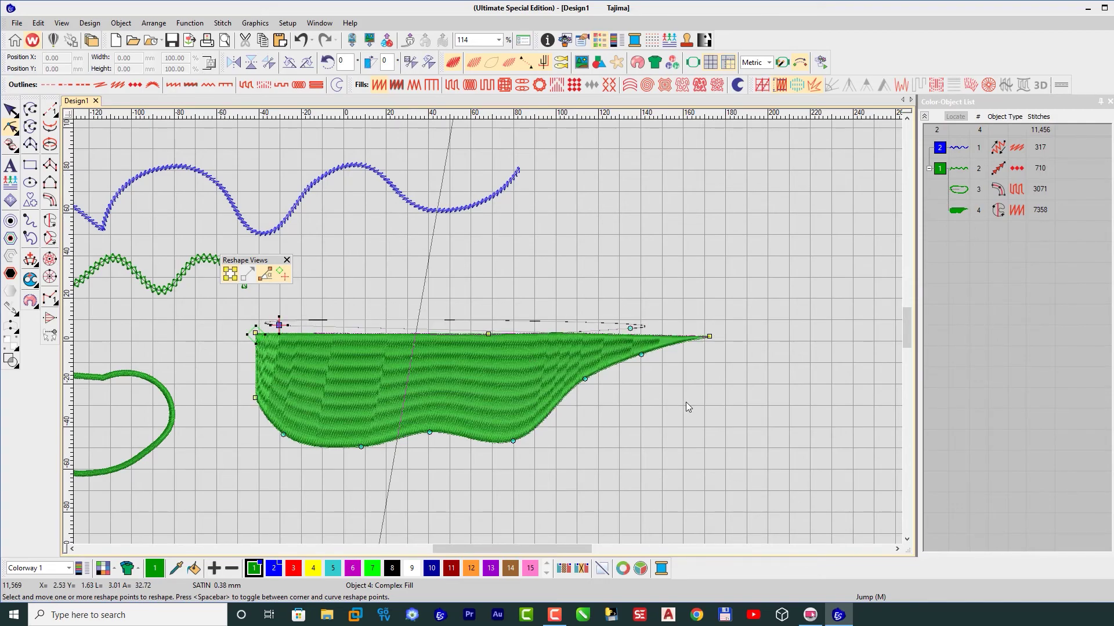
key(ctrl+z)
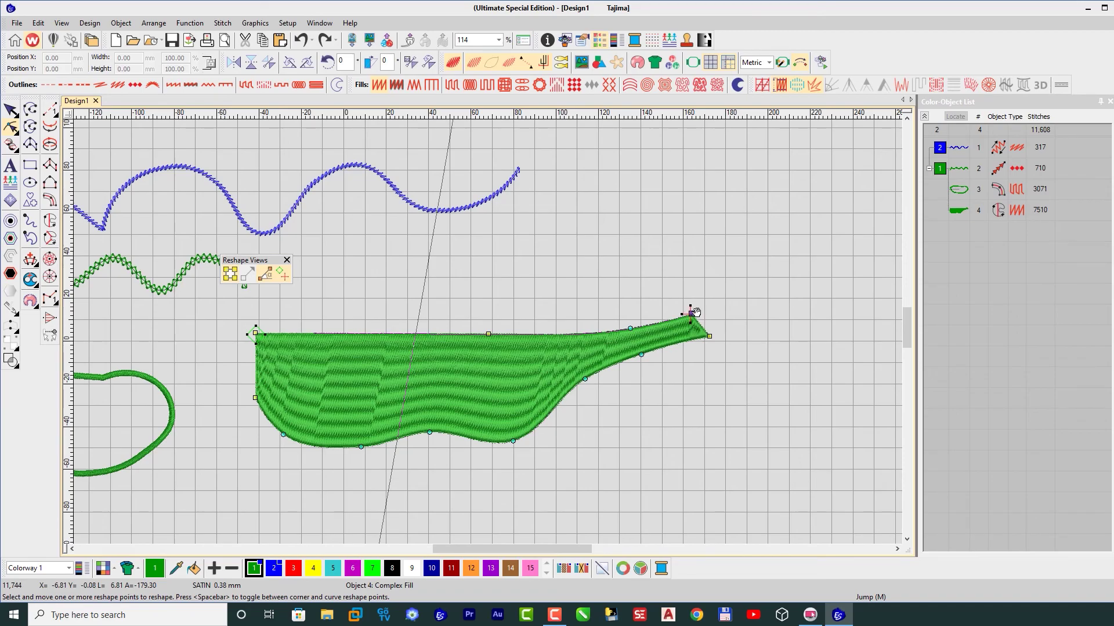
Move the exit marker from the tip to the shape's upper-left corner and finish reshaping
click(255, 335)
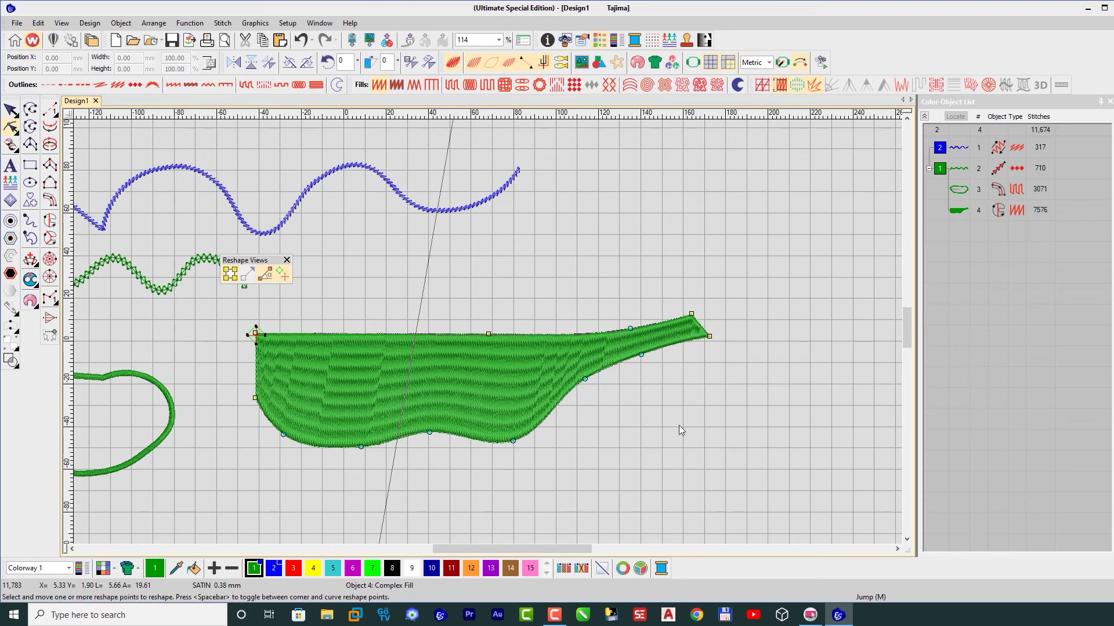
scroll(680, 430, down, 1)
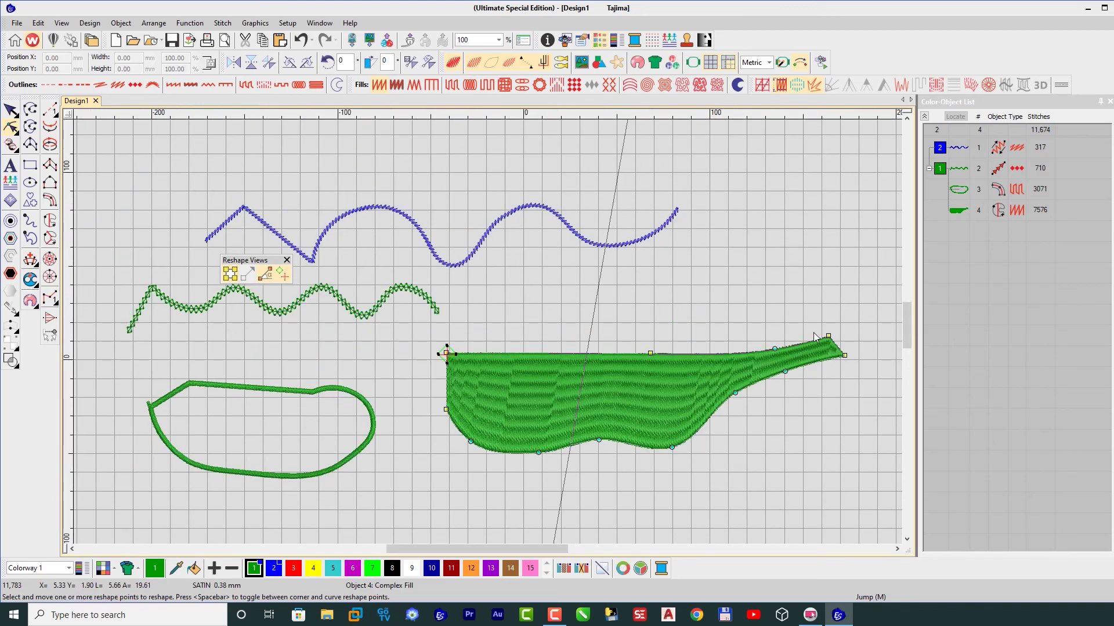
key(Escape)
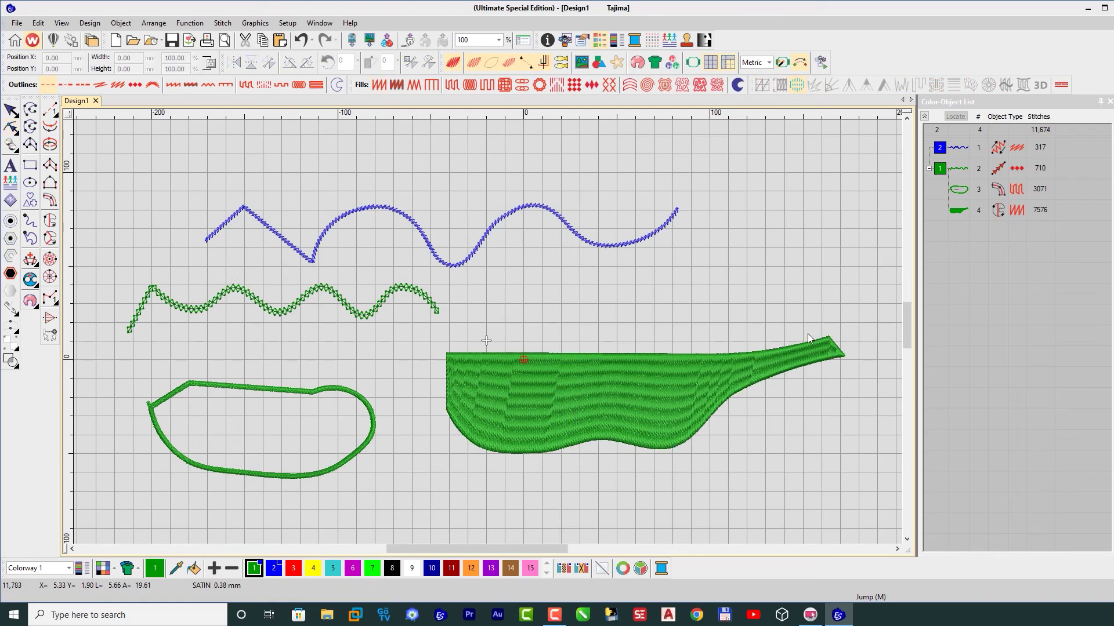
scroll(807, 333, up, 1)
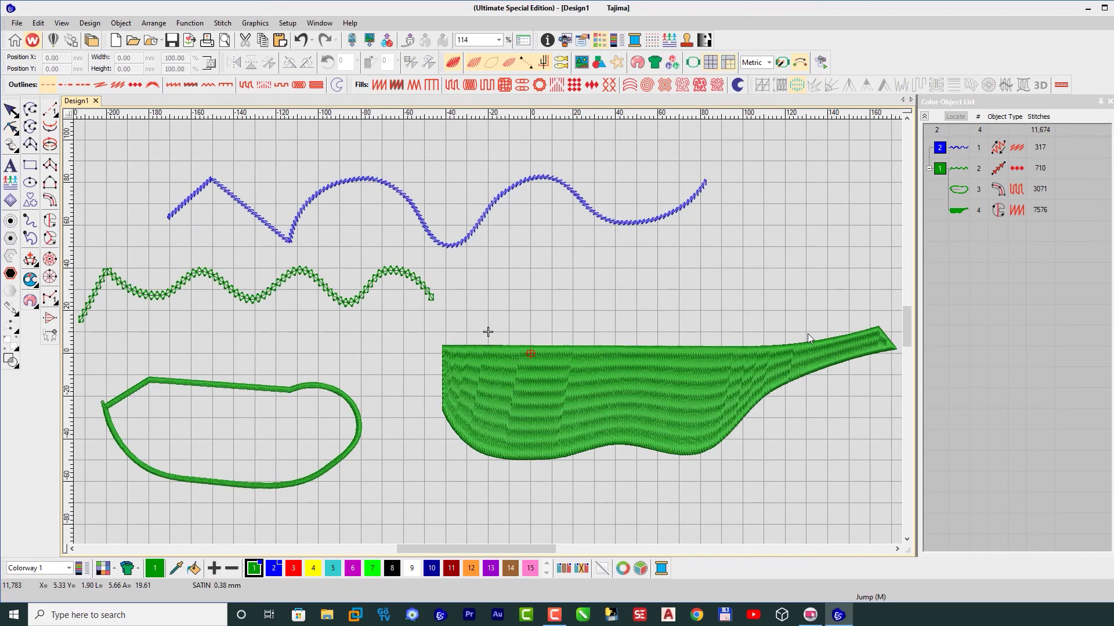